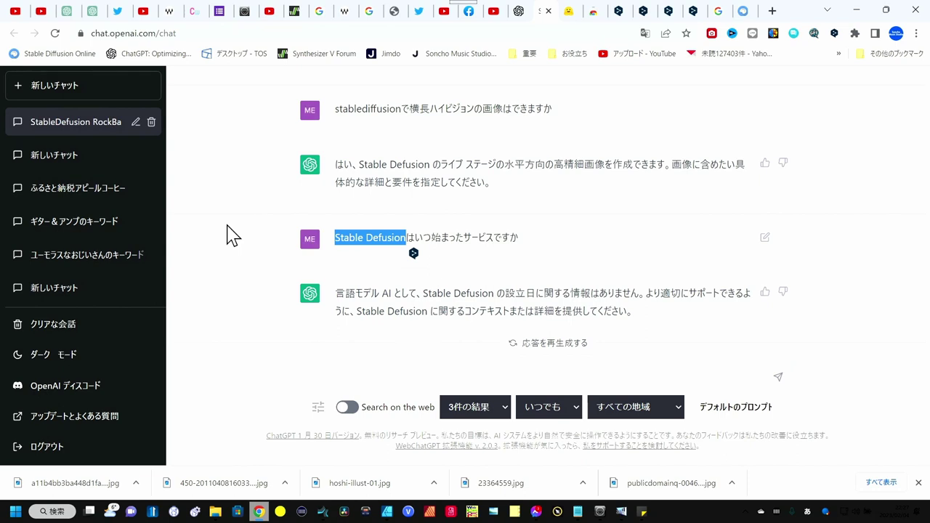
Step: Start a blank ChatGPT conversation from the sidebar's New chat
left_click(76, 89)
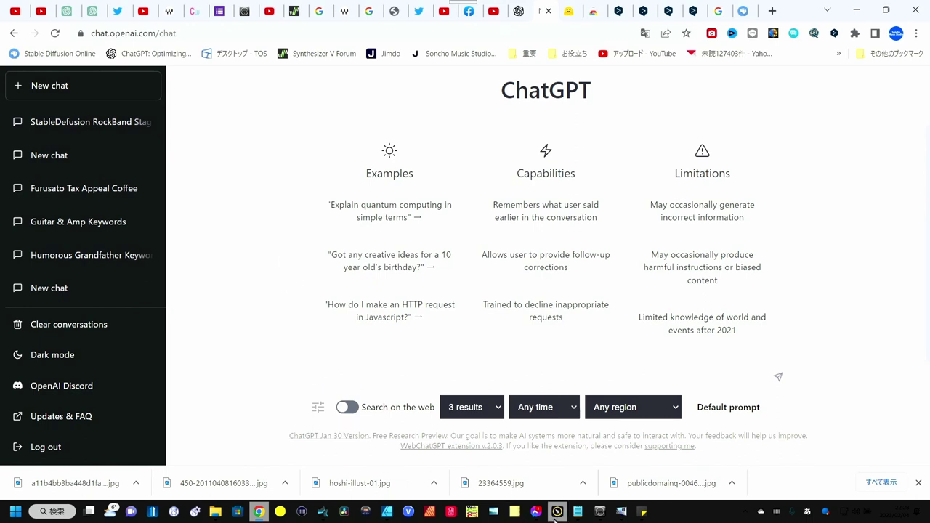
Step: Bring the sticky note to the front, move it to the upper right and enlarge it
mouse_move(642, 512)
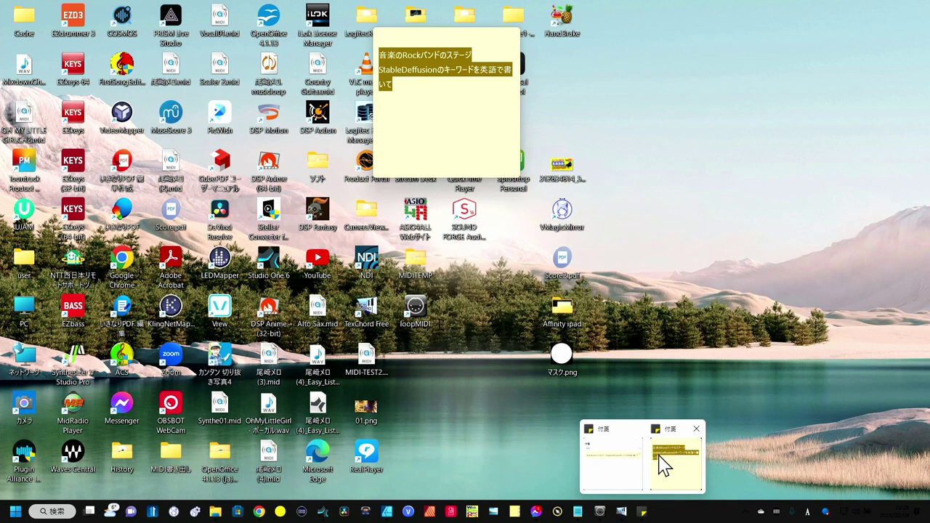
left_click(663, 465)
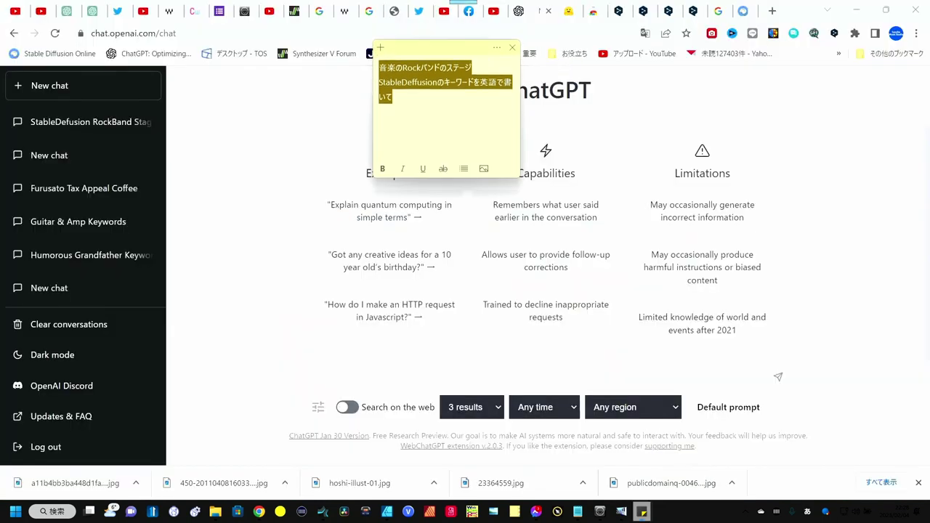
left_click_drag(476, 48, 839, 95)
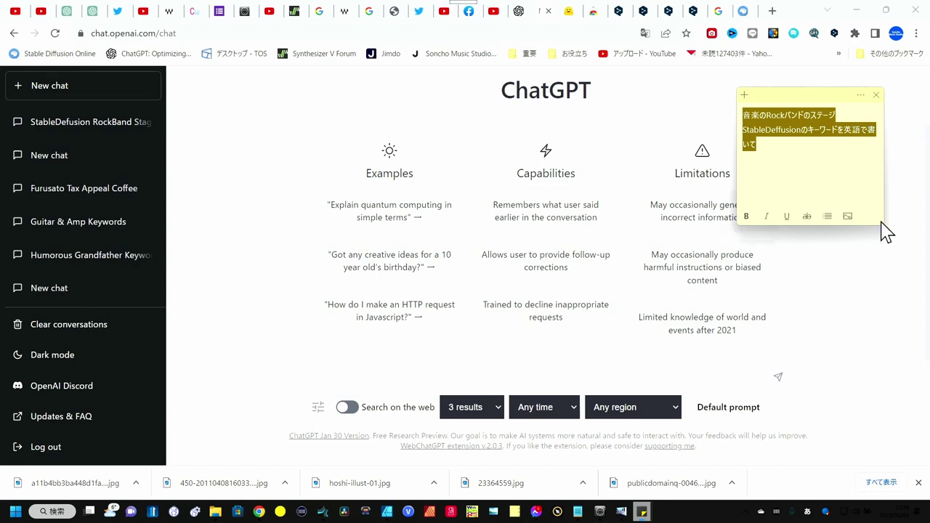
left_click_drag(886, 231, 917, 282)
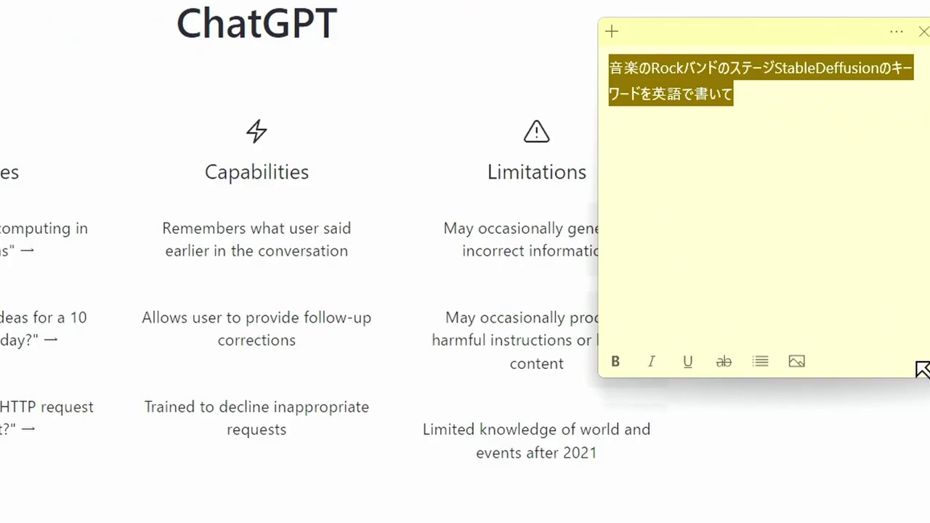
Step: Break the note before StableDeffusion, replace 書いて with 箇条書きで, and select both lines
left_click(618, 235)
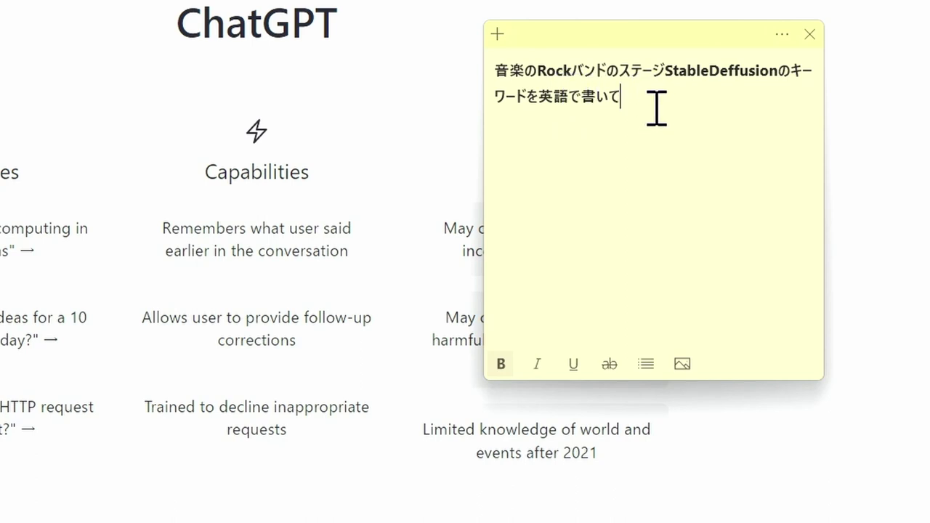
left_click(665, 72)
key("Return")
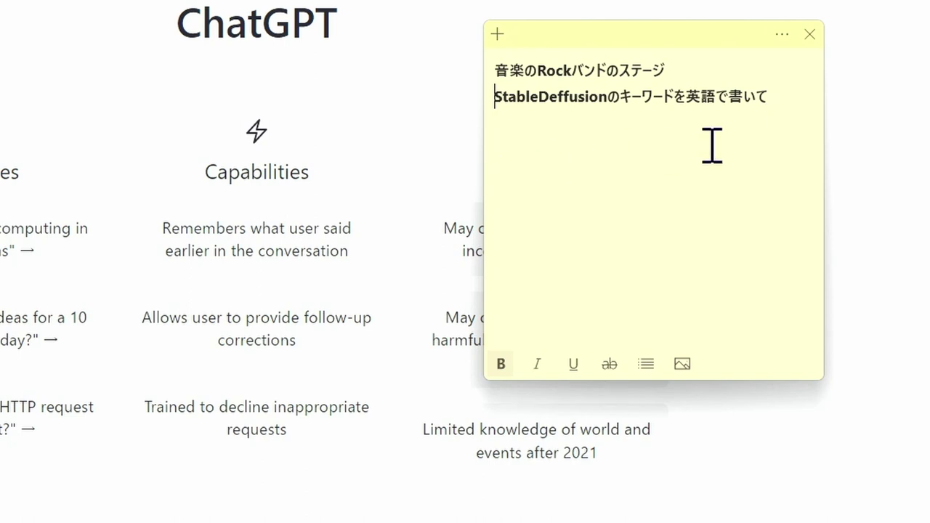
left_click_drag(729, 97, 773, 97)
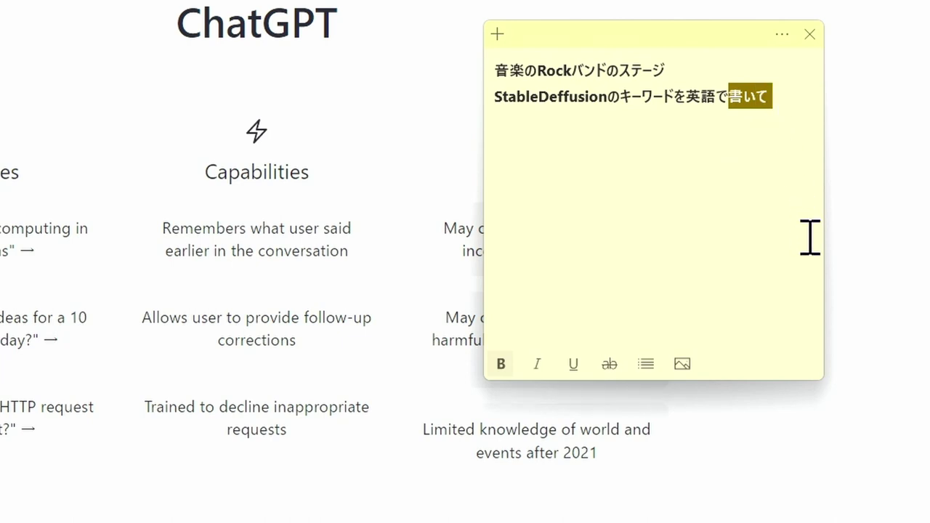
type("箇条書きで")
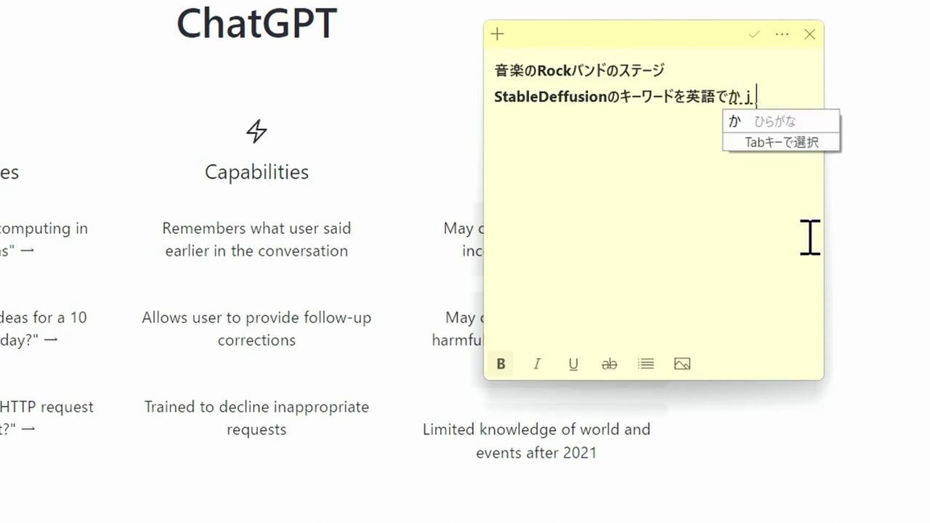
key("Return")
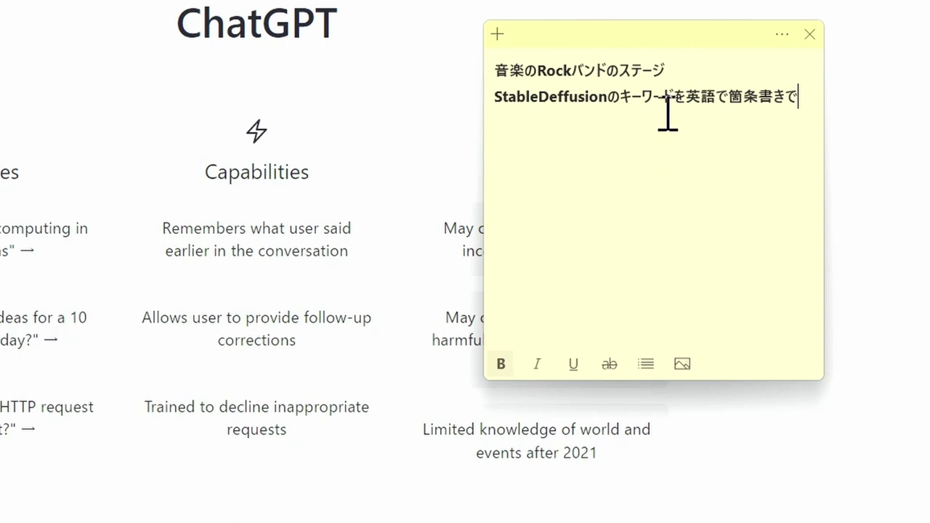
left_click(679, 71)
left_click_drag(799, 100, 496, 70)
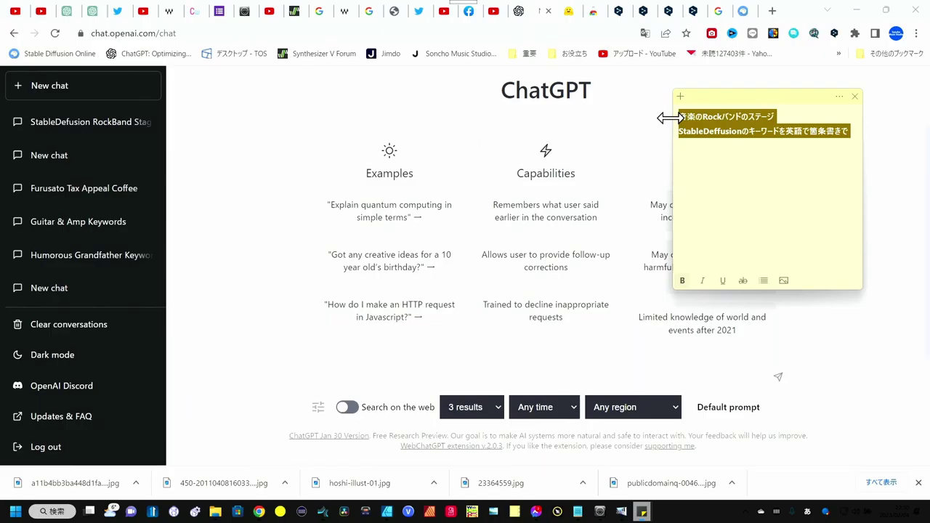
Step: Send the rock-band stage request with を added, then copy ChatGPT's ten English keywords
left_click(440, 378)
type("音楽のRockバンドのステージ StableDeffusionのキーワードを英語で箇条書きで")
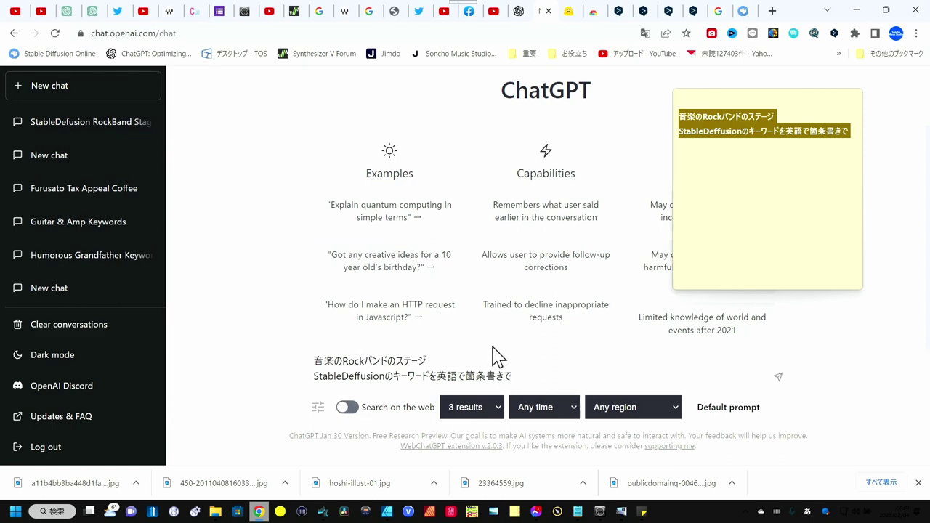
left_click(456, 363)
type("wo")
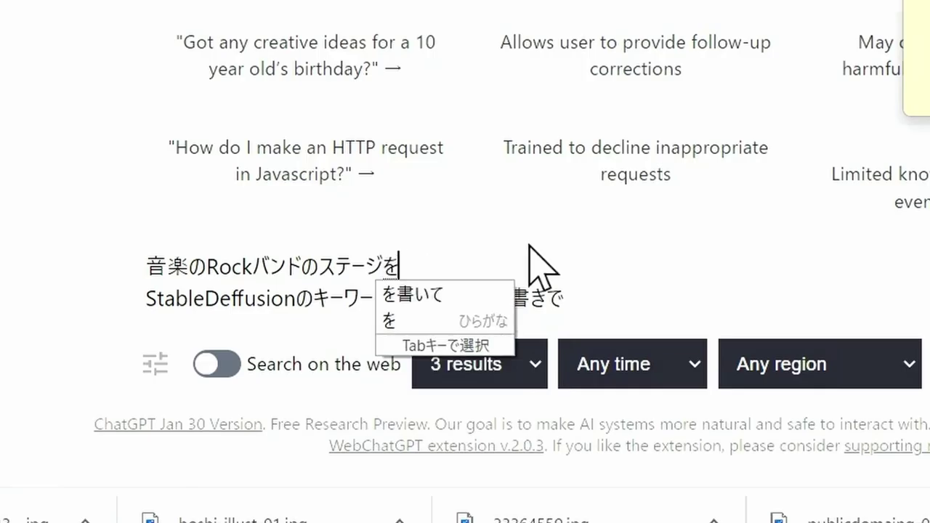
key("Return")
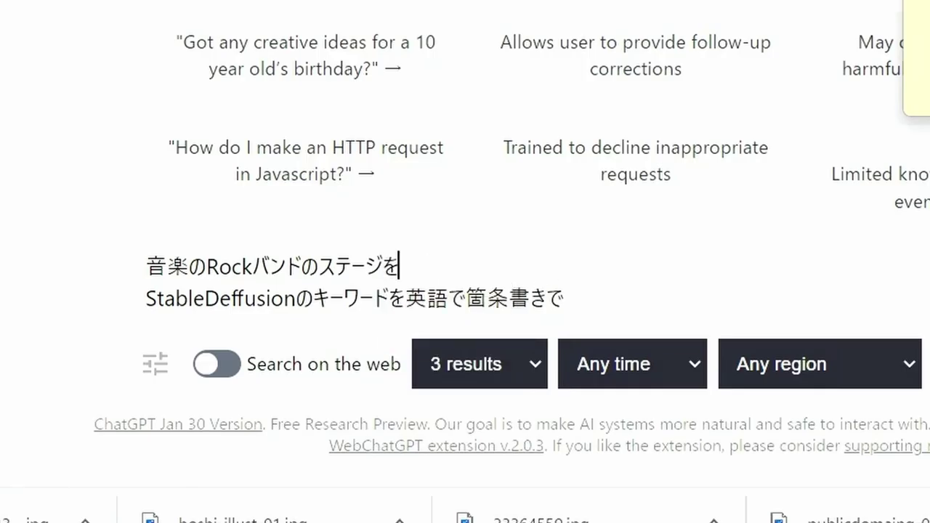
key("Return")
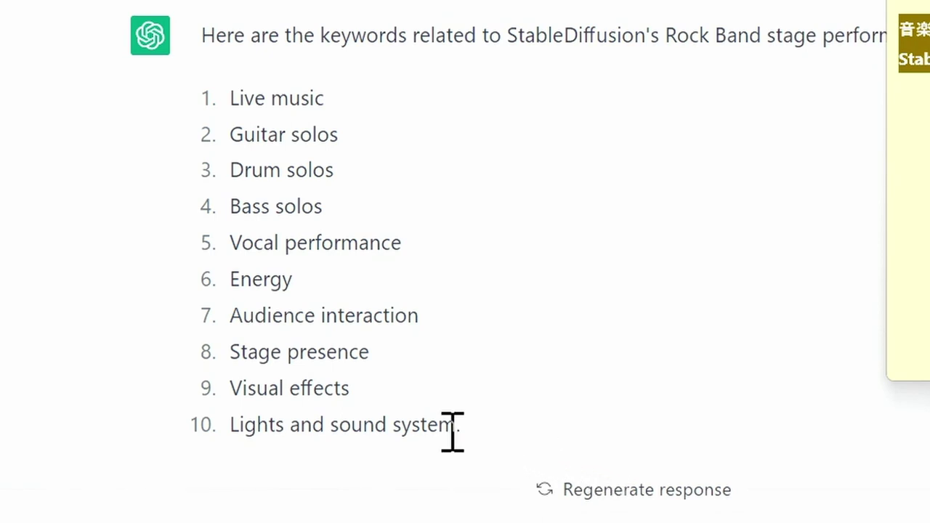
left_click_drag(458, 424, 230, 98)
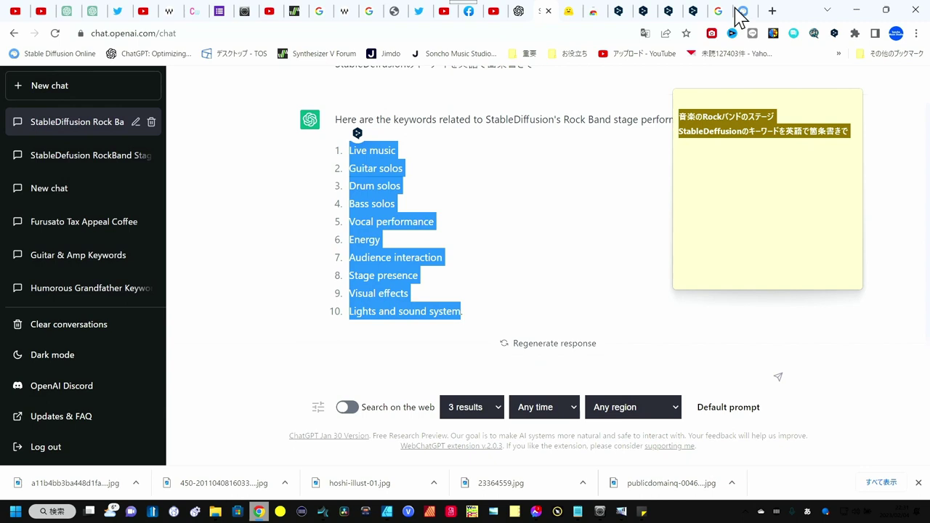
left_click(742, 11)
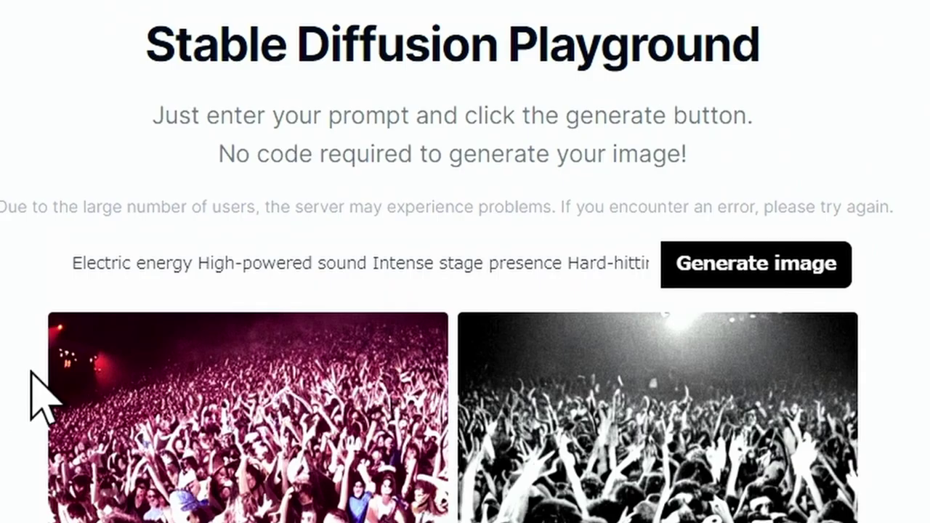
Step: Replace the prompt with the pasted rock-stage keywords and generate four live-stage images
left_click(343, 256)
key("ctrl+a")
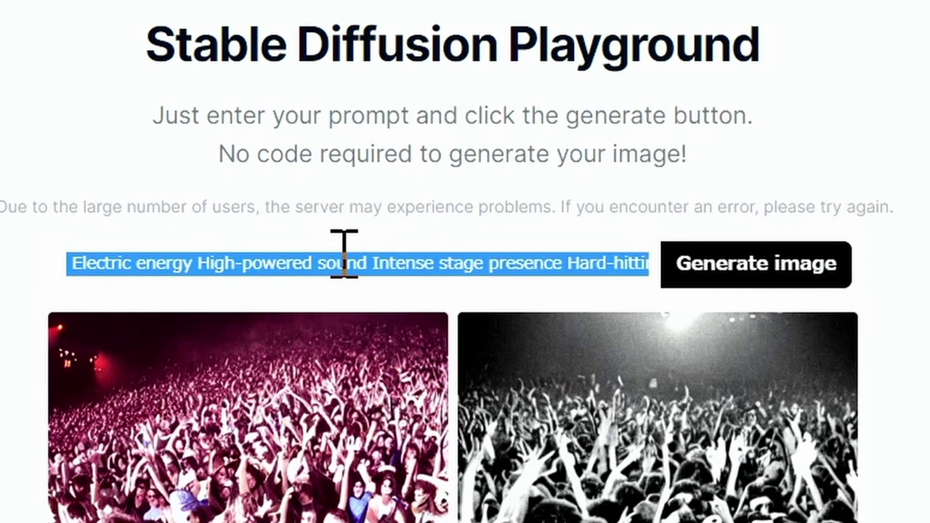
key("ctrl+v")
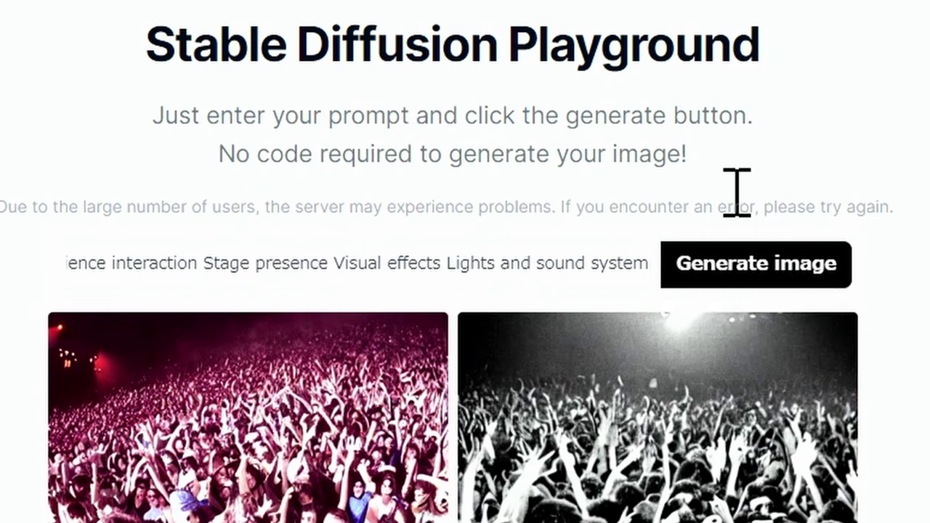
left_click(793, 265)
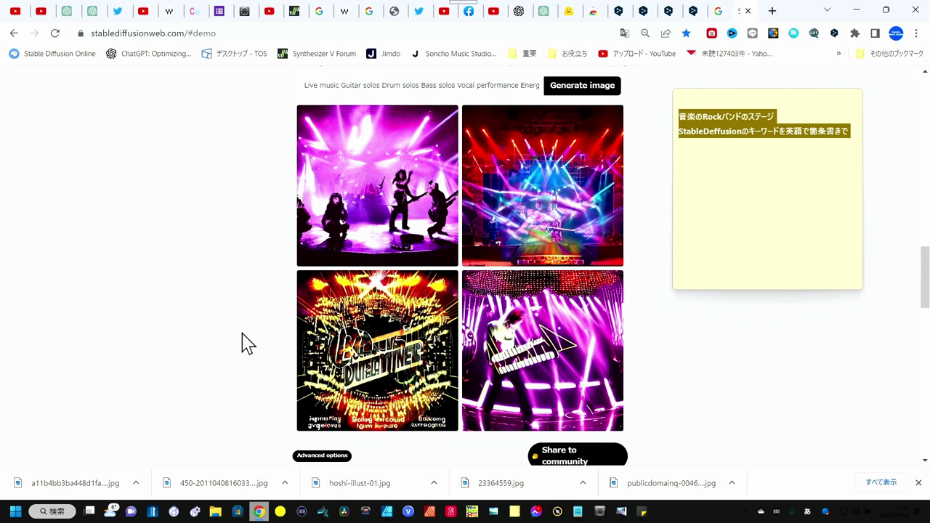
scroll(247, 343, "up", 1)
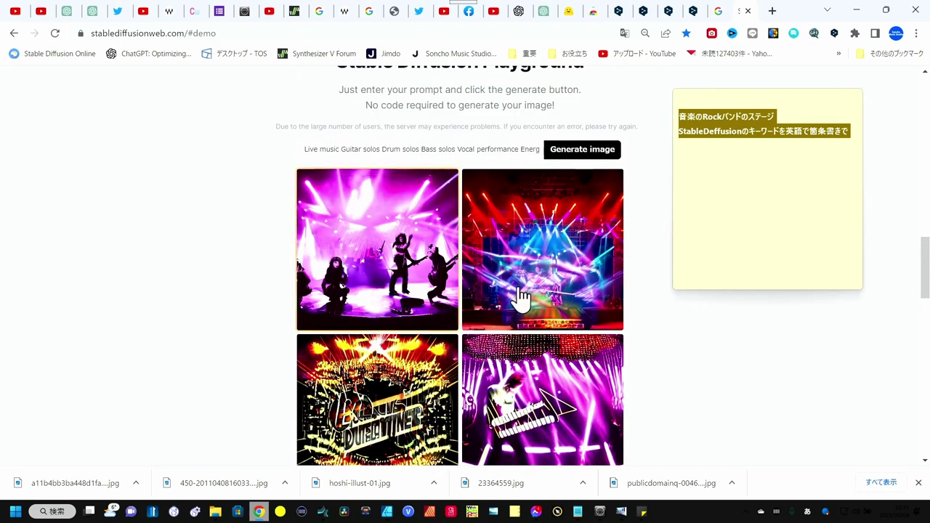
Step: Change the note's first line to エレキギターとアンプの絵の and select both lines to copy
left_click(747, 207)
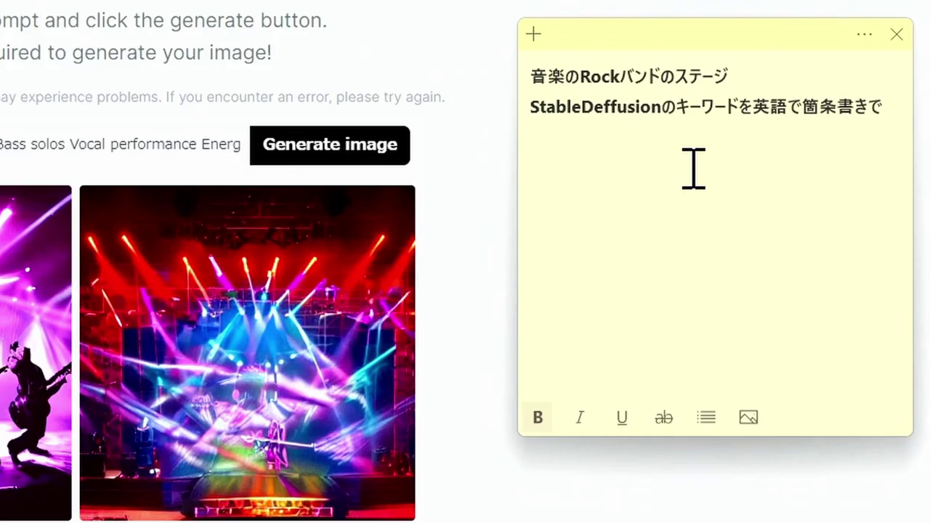
left_click_drag(776, 117, 679, 114)
type("エレキギター")
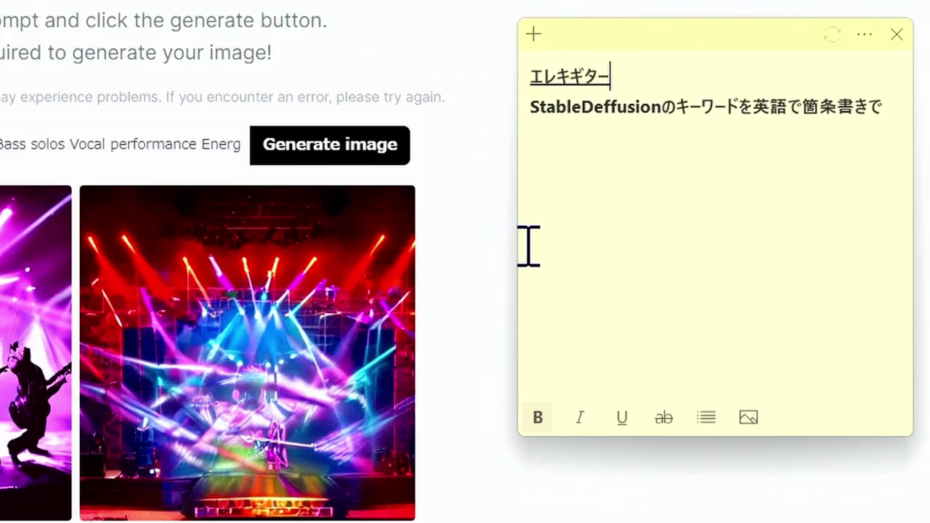
type("と")
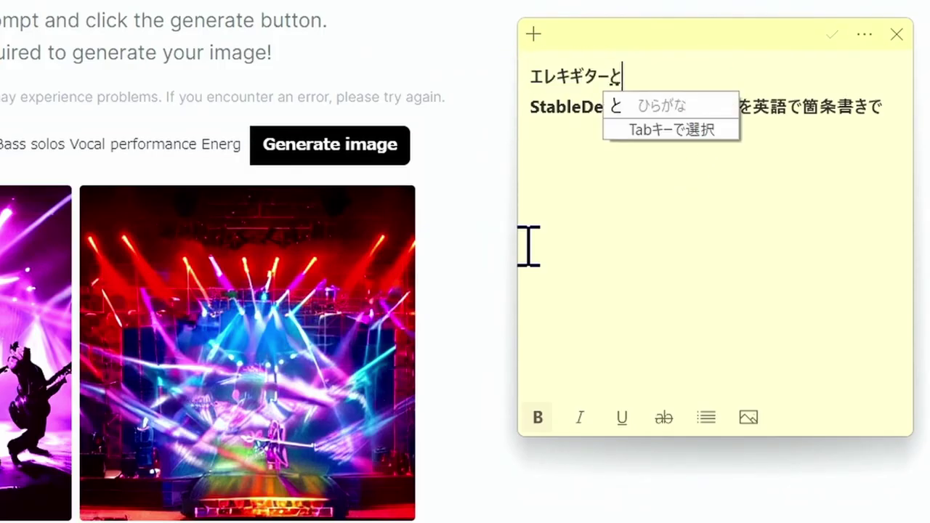
type("アンプの絵の")
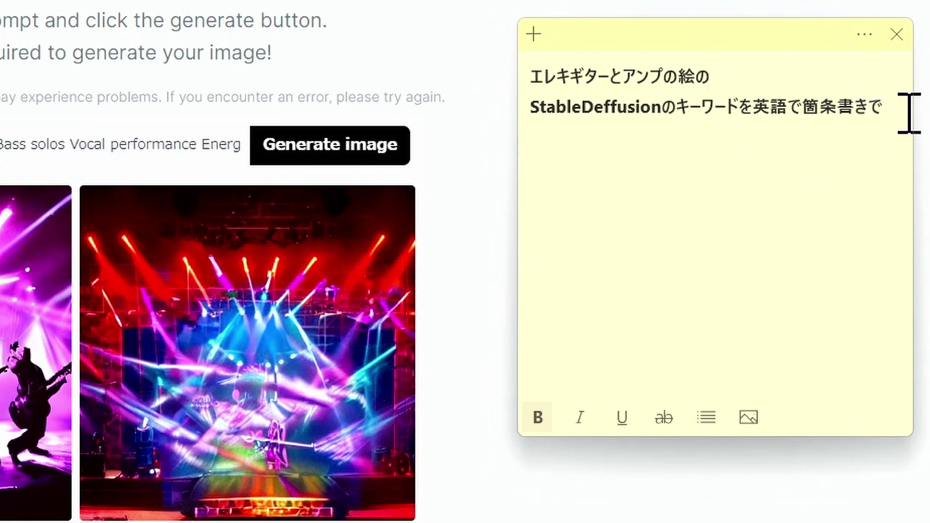
left_click_drag(889, 109, 523, 80)
key("ctrl+c")
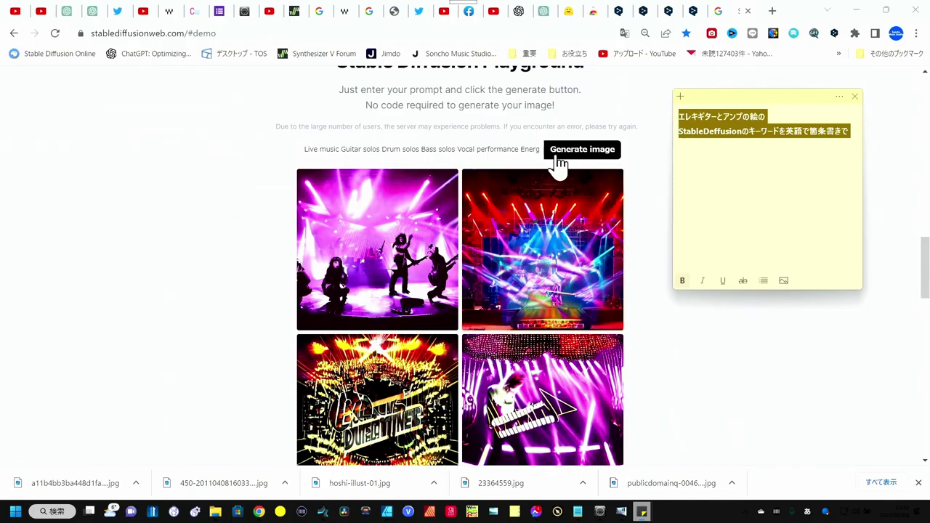
Step: Send the guitar-and-amp request to ChatGPT and copy its ten keywords, Electric guitar through Music gear
left_click(544, 11)
left_click(403, 371)
key("ctrl+v")
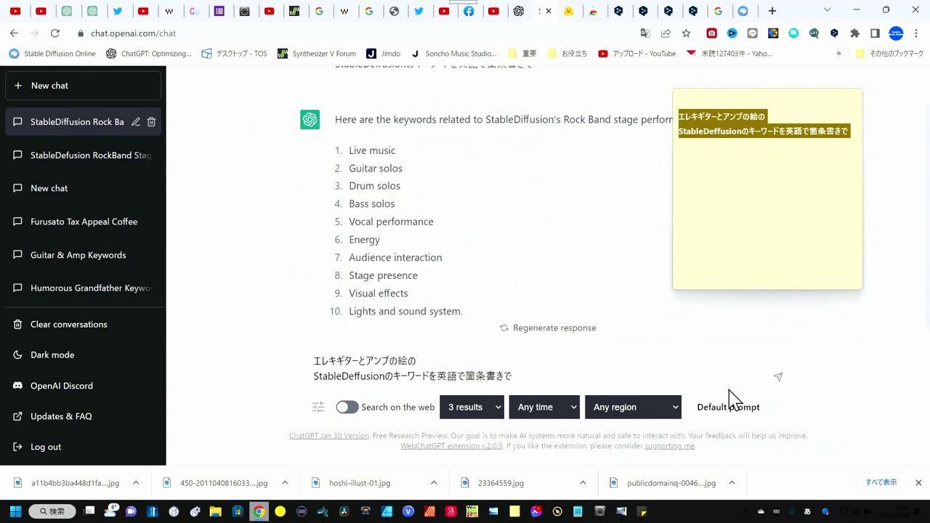
left_click(777, 377)
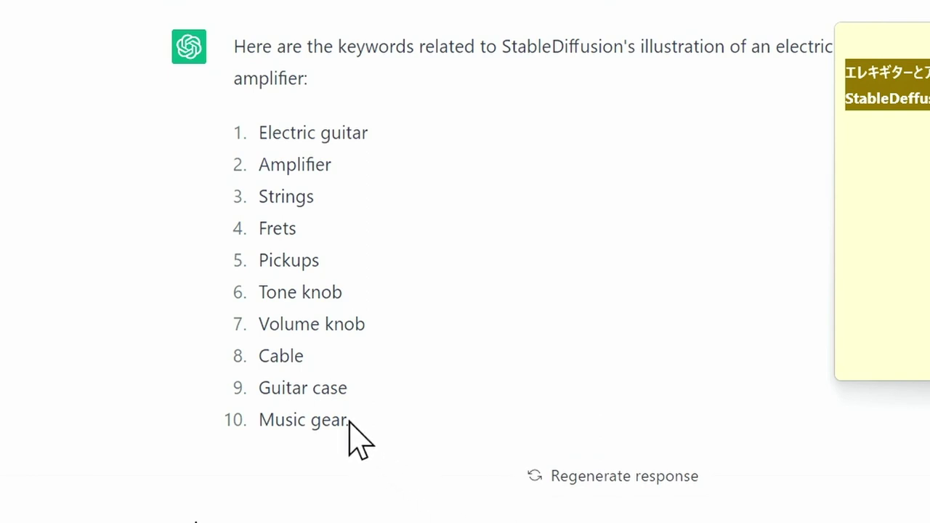
left_click_drag(350, 422, 247, 134)
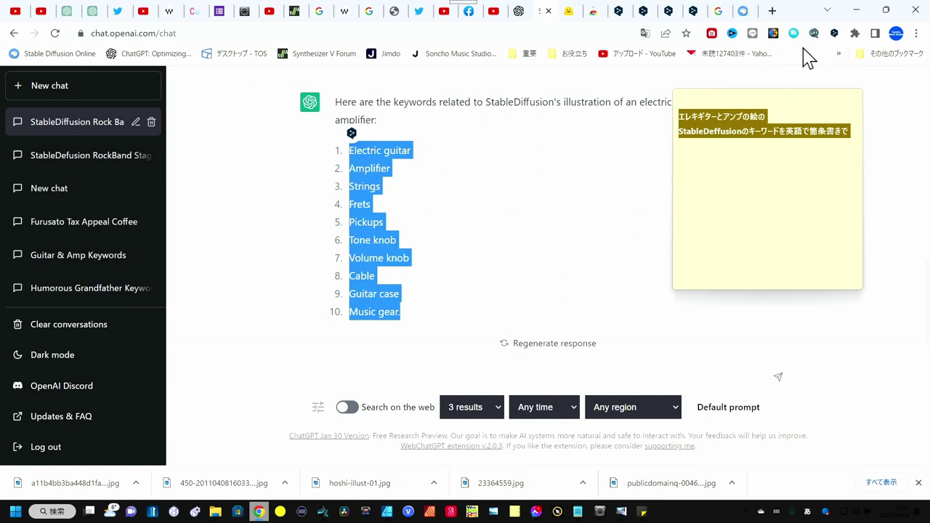
left_click(738, 11)
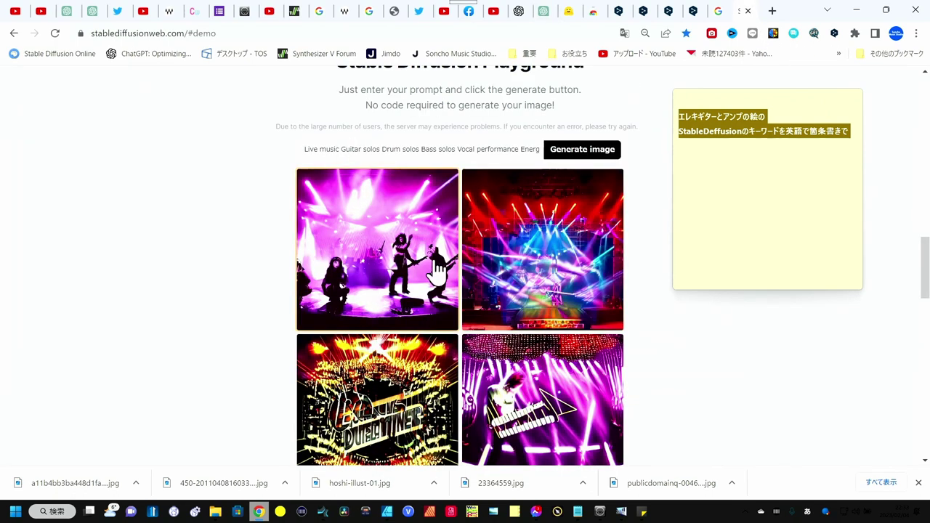
Step: Replace the prompt with the guitar-and-amp keyword list and generate four amplifier and pedal images
triple_click(380, 151)
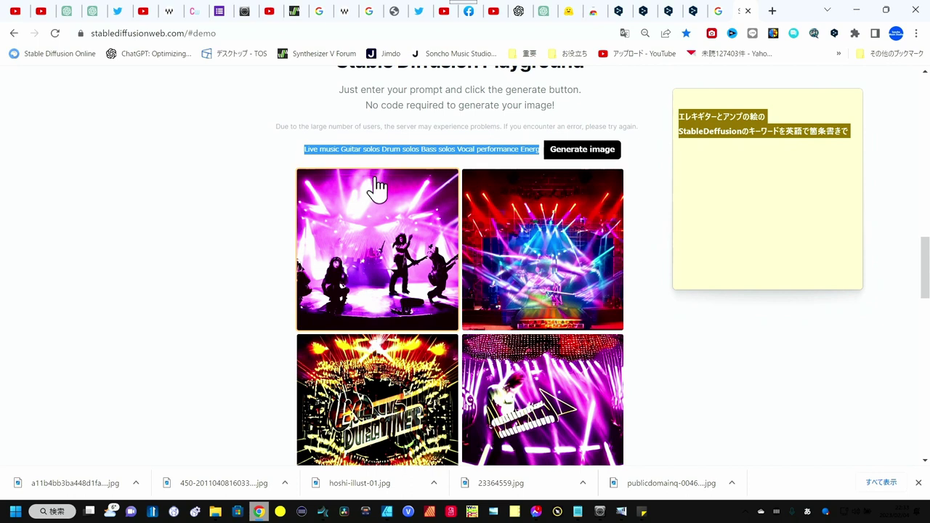
key("ctrl+v")
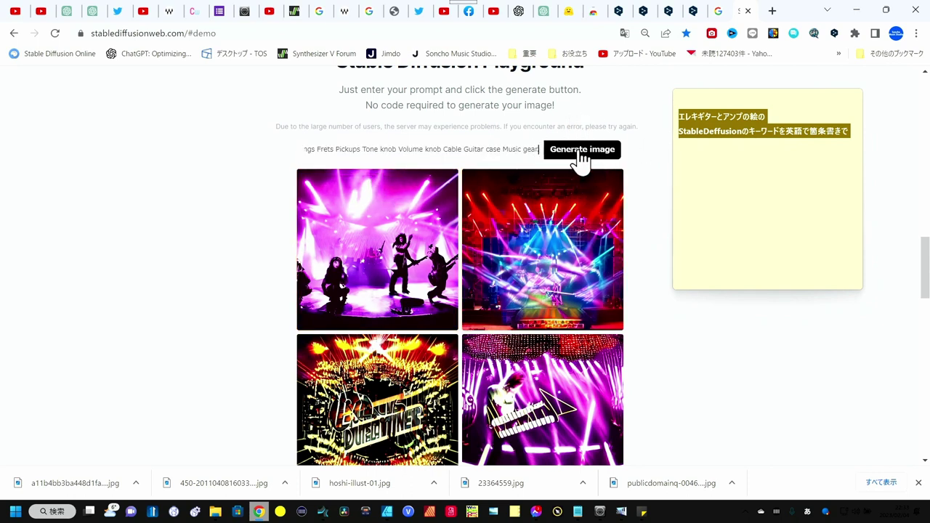
left_click(582, 150)
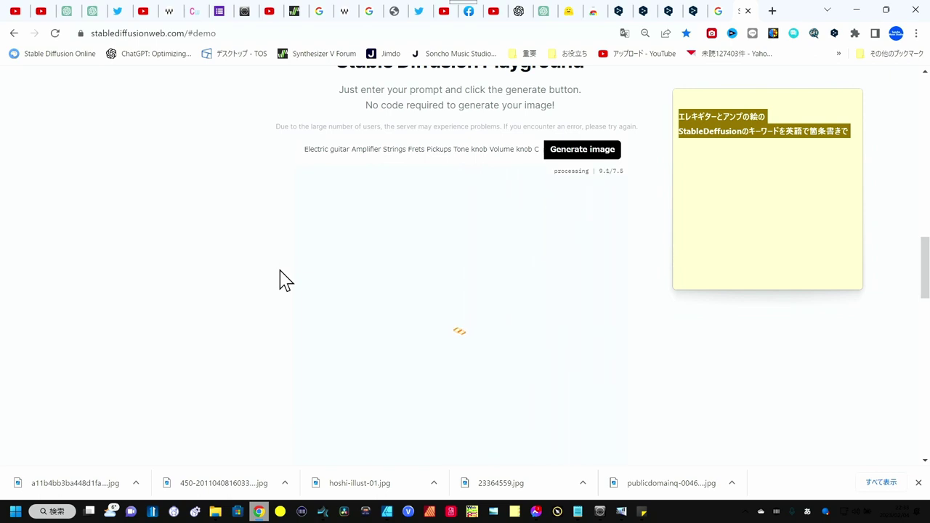
scroll(286, 392, "down", 1)
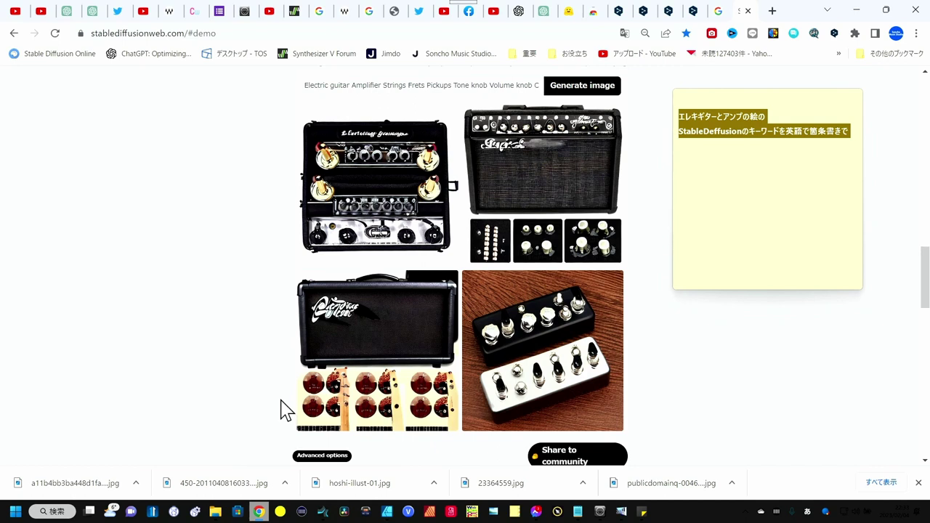
left_click(733, 210)
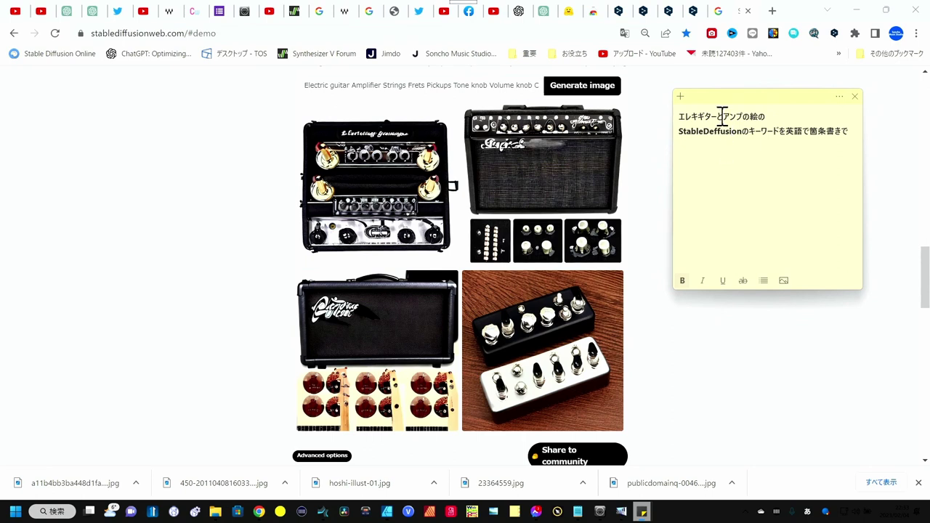
Step: Rewrite the note's first line as アンプの画像の前にエレキギターがあるような and select the request to copy
left_click_drag(721, 116, 668, 121)
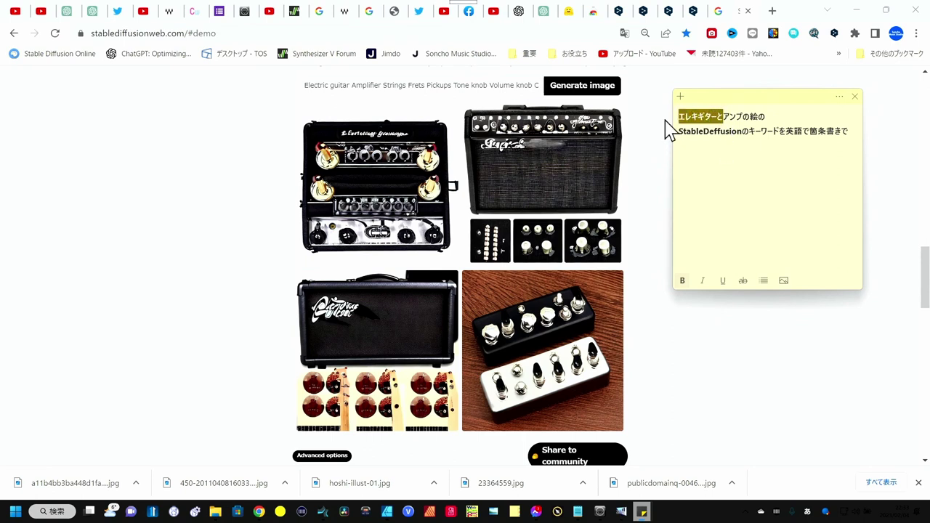
type("がぞう")
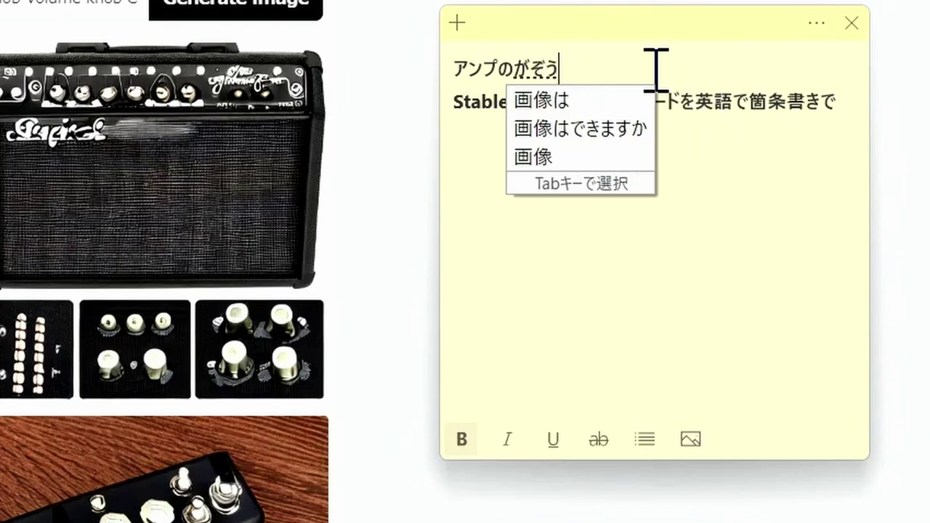
type("n")
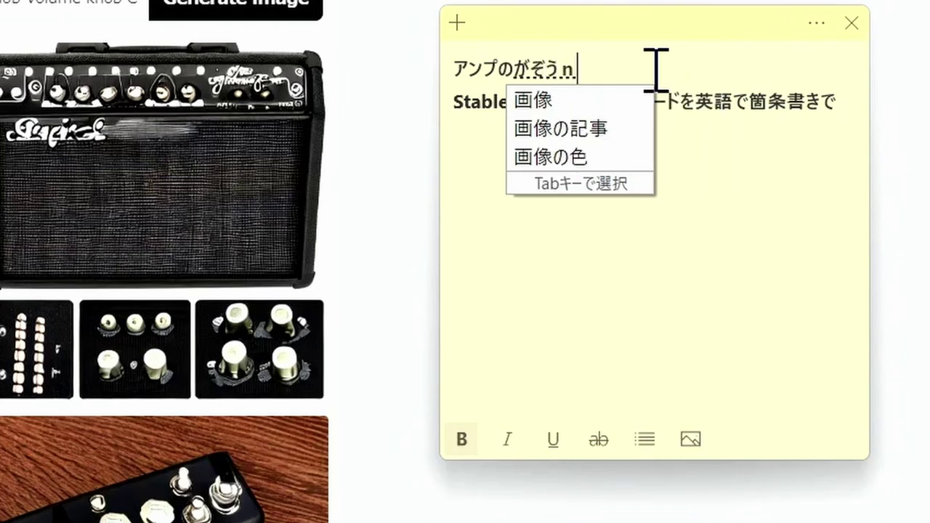
type("omaeni")
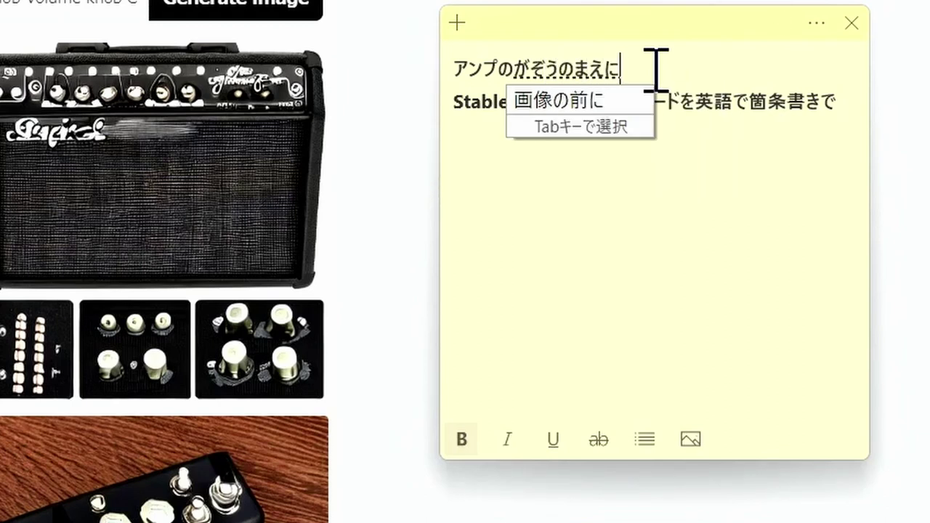
key("space")
key("Return")
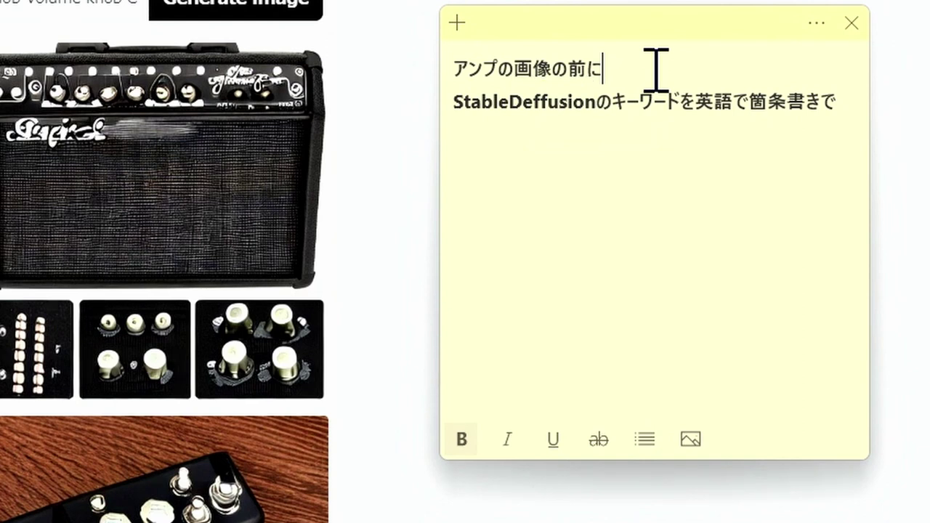
type("ereki")
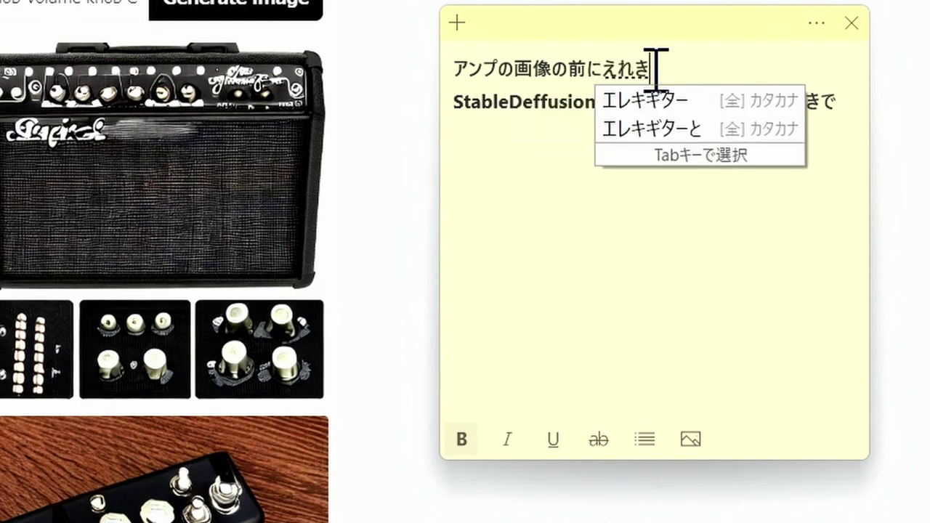
type("gita")
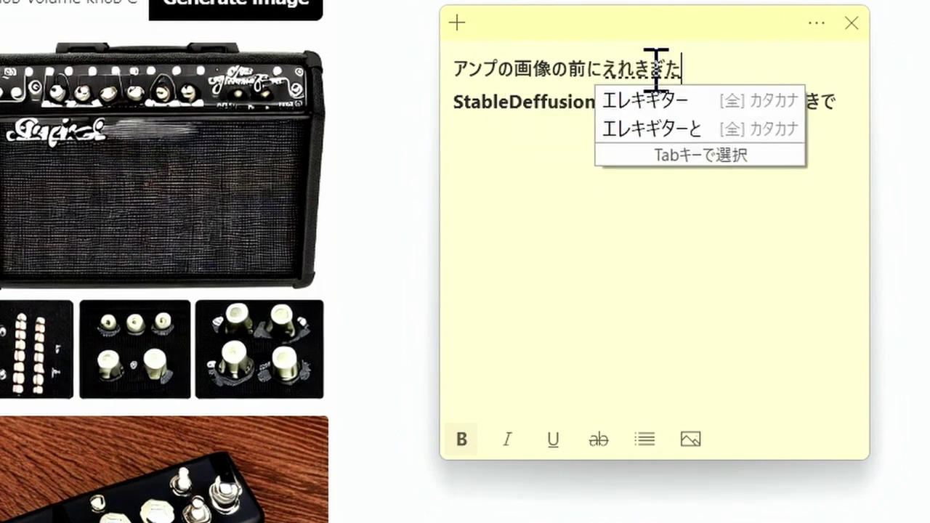
type("-gaaru")
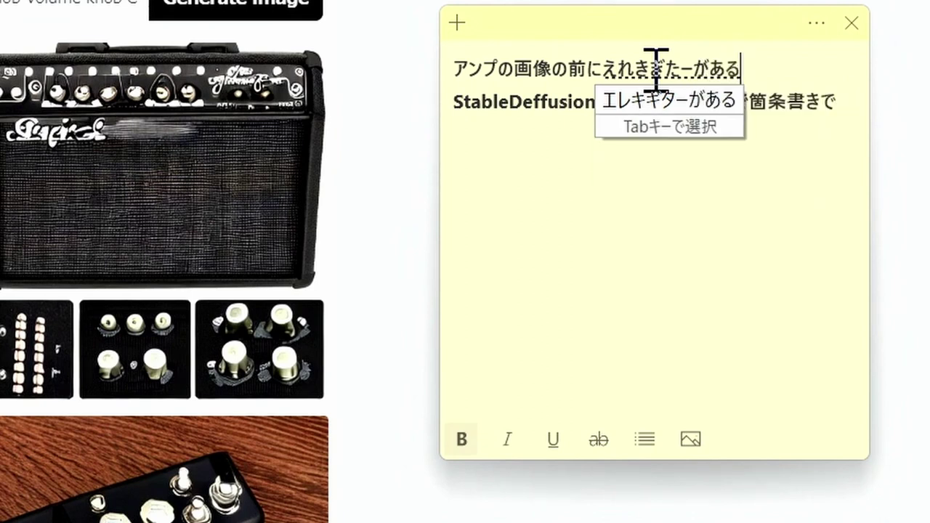
type("youan")
key("space")
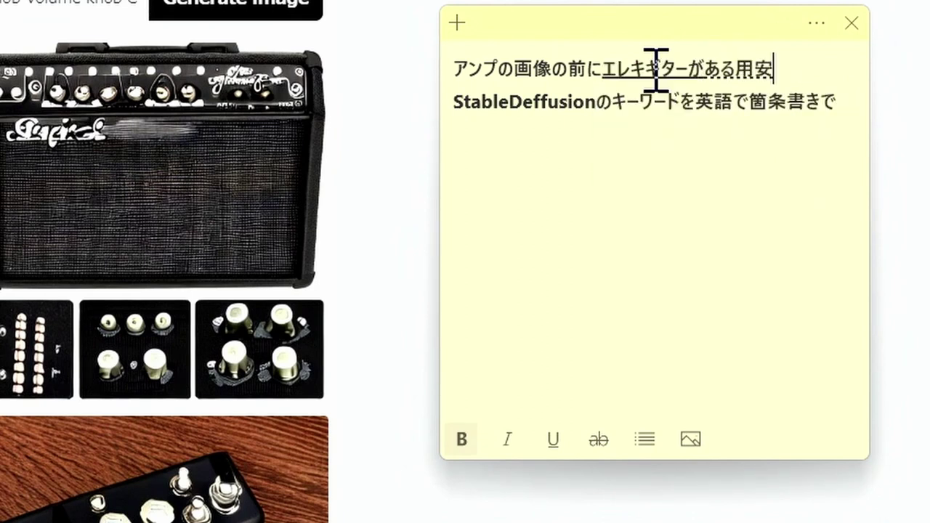
key("Return")
key("BackSpace")
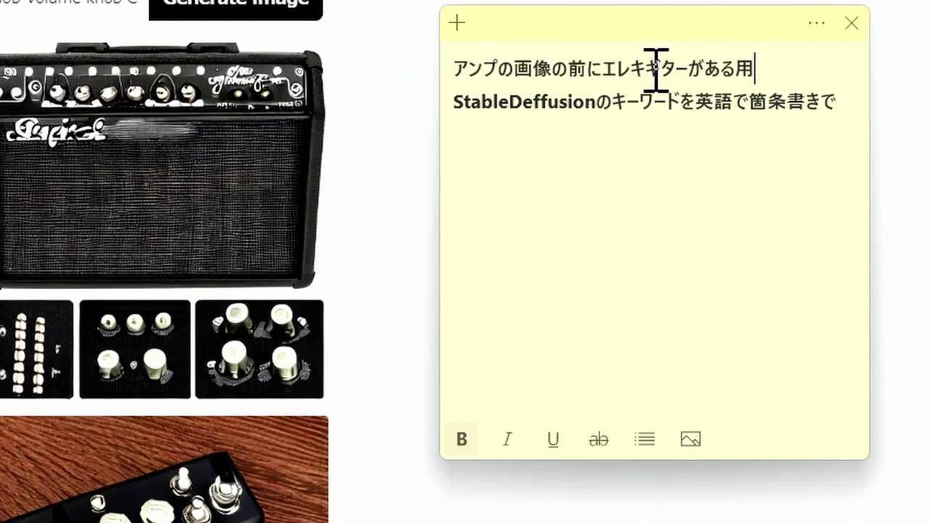
key("BackSpace")
type("yo")
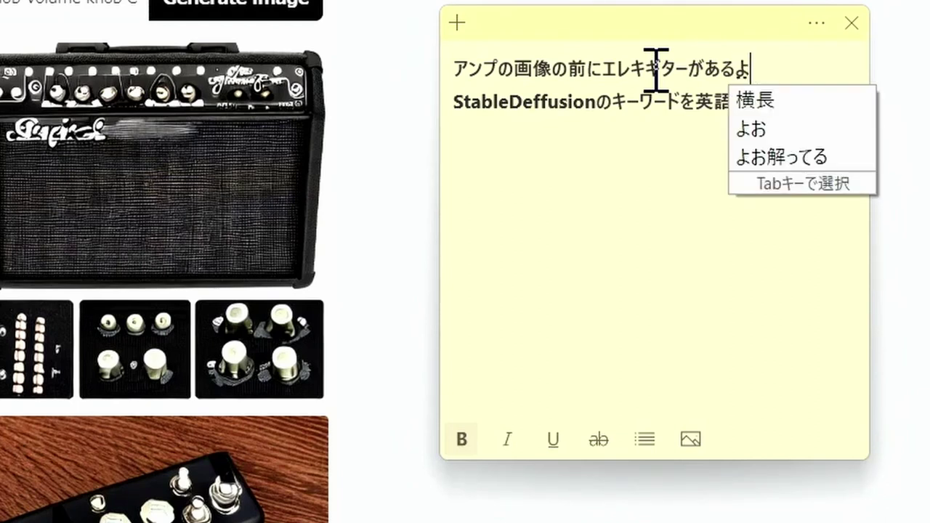
type("una")
key("Return")
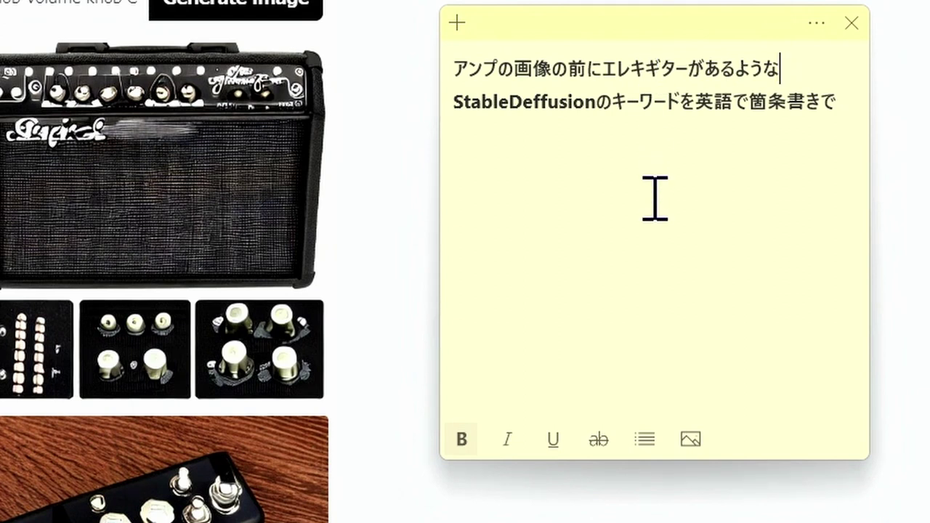
mouse_move(837, 101)
left_mouse_down()
mouse_move(538, 89)
mouse_move(454, 68)
left_mouse_up()
key("ctrl+c")
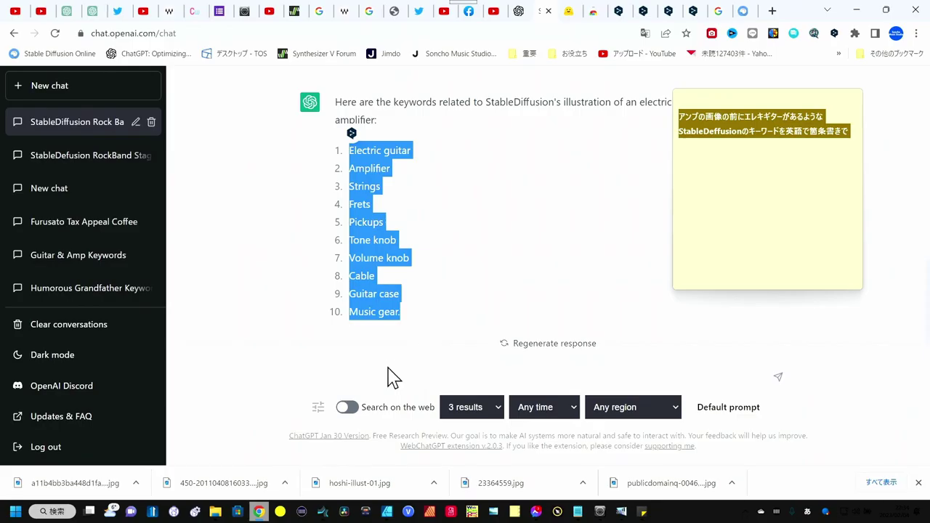
Step: Paste the guitar-in-front-of-amp request into ChatGPT's message box and send it
left_click(389, 371)
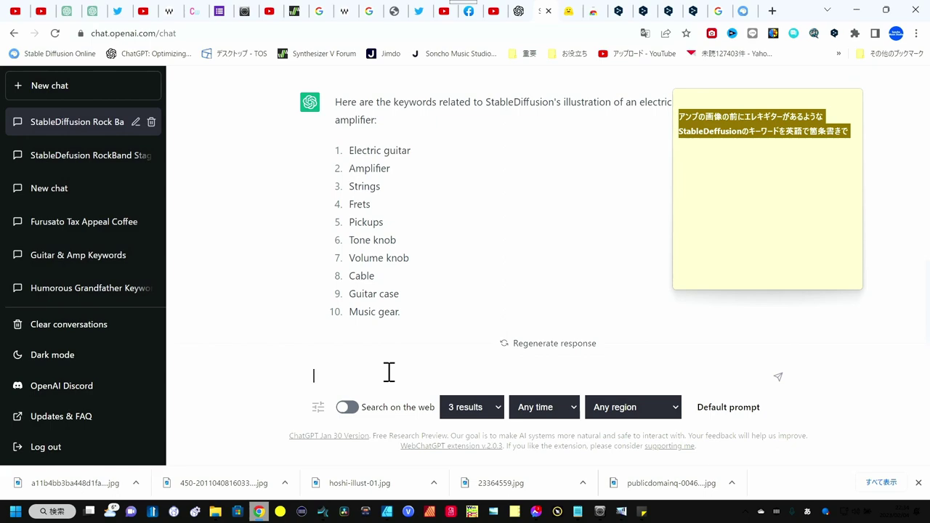
key("ctrl+v")
key("Return")
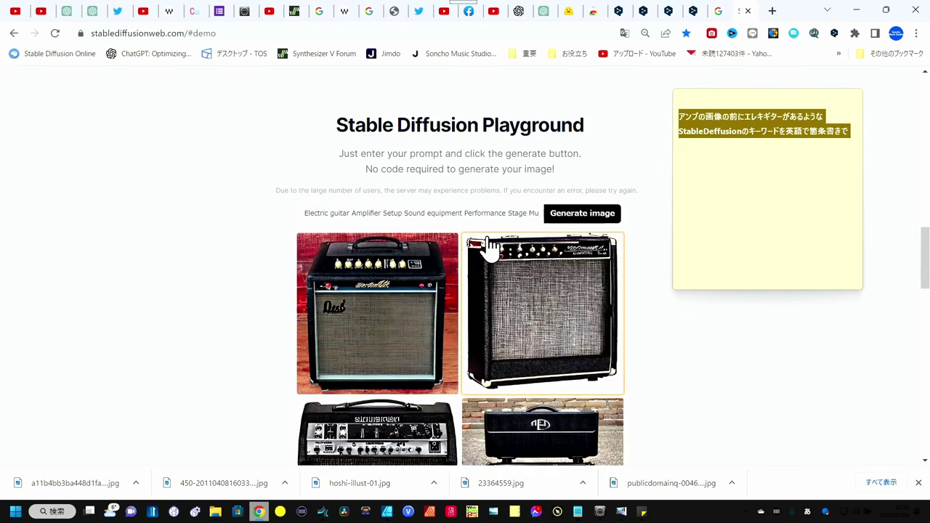
Step: Change the note's first line to エレキギターがあるようなライブバーの and select all its text
scroll(488, 246, "down", 1)
scroll(491, 247, "down", 1)
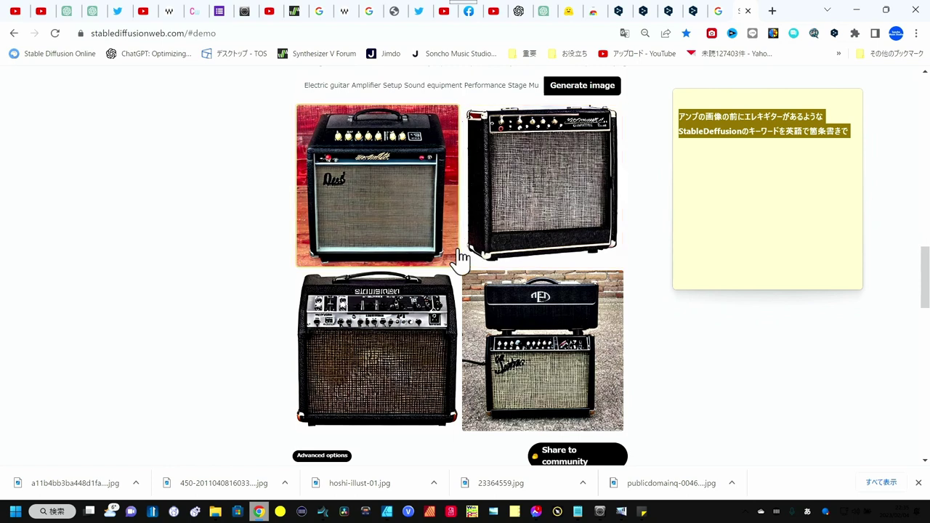
scroll(454, 259, "up", 2)
left_click(723, 165)
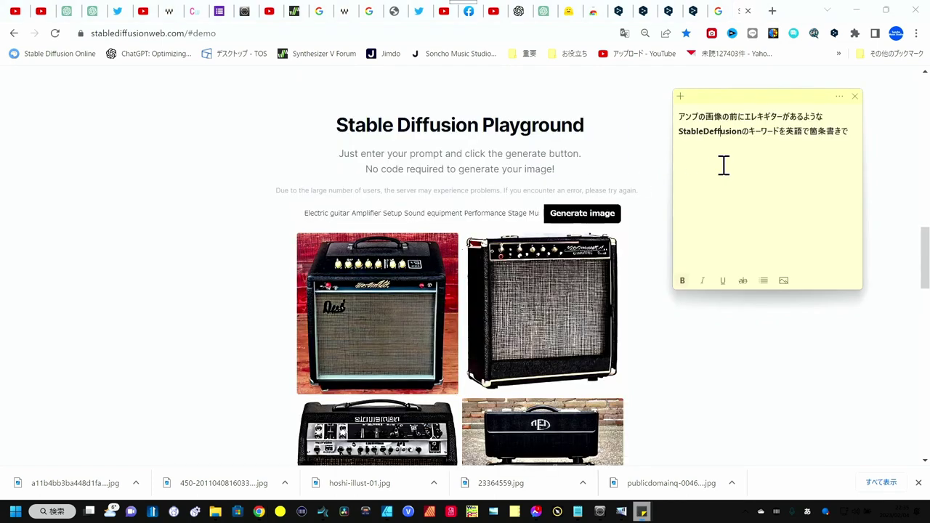
left_click(751, 117)
key("BackSpace")
key("BackSpace")
key("BackSpace")
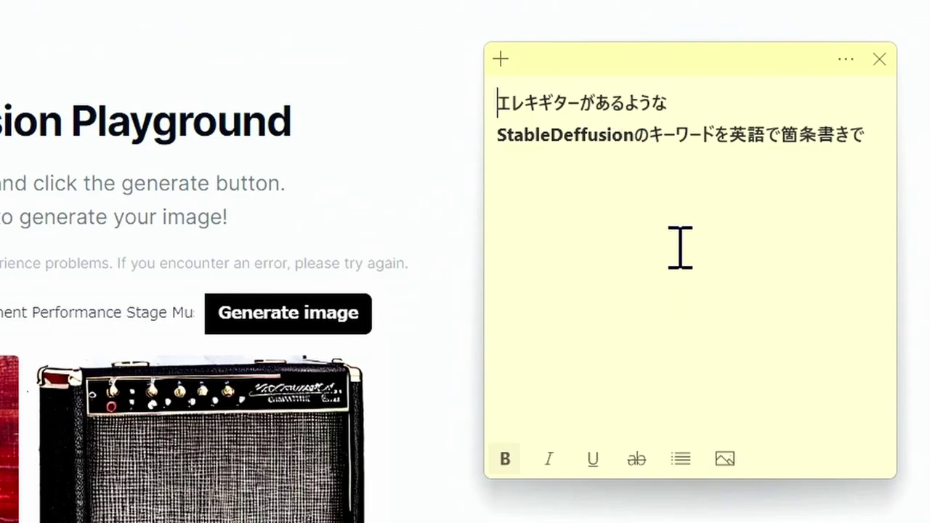
left_click(764, 102)
type("らいぶ")
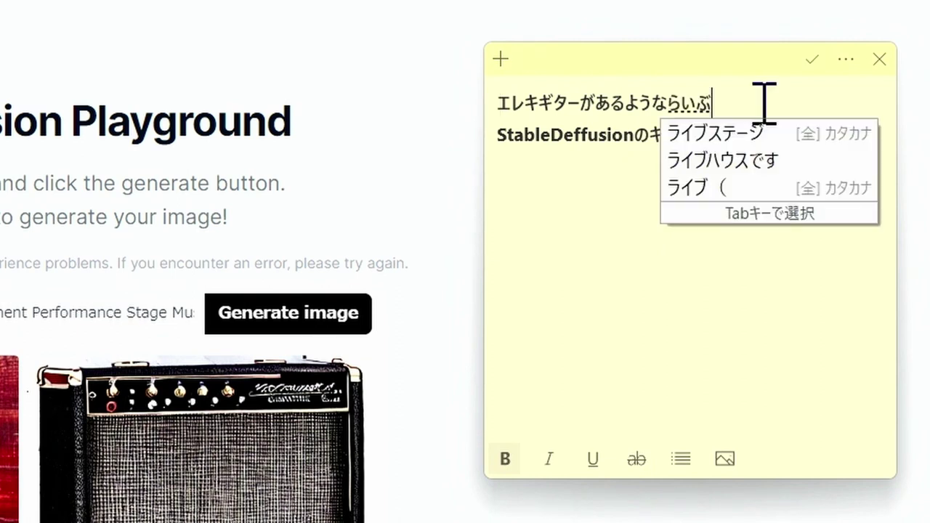
type("ばー")
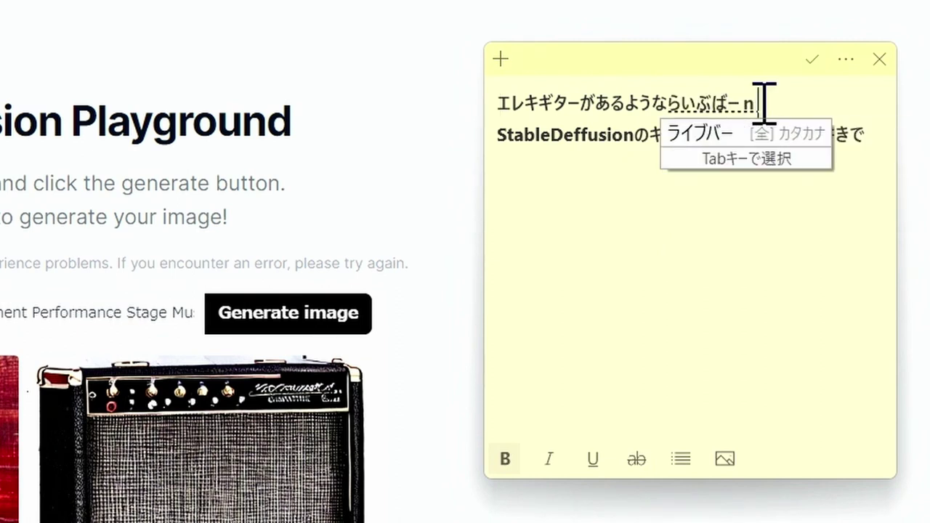
type("の")
key("Tab")
key("Return")
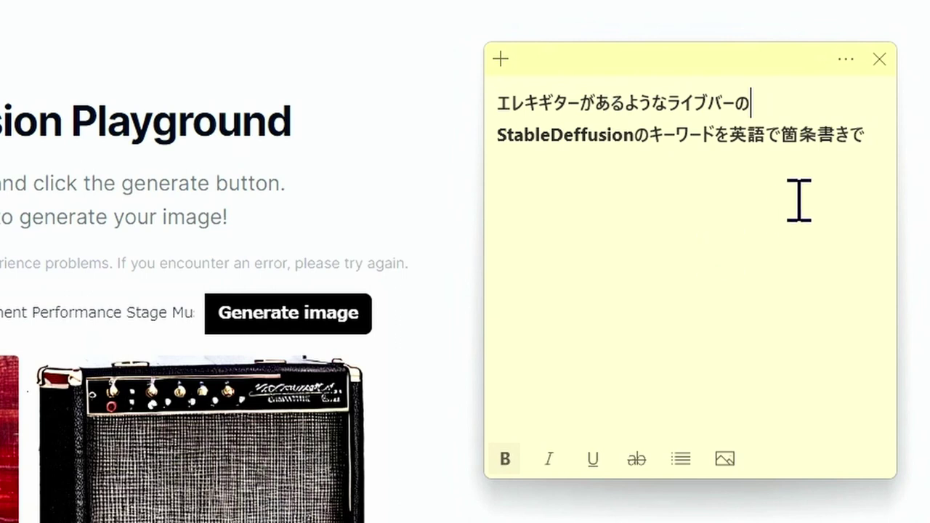
key("ctrl+a")
key("ctrl+c")
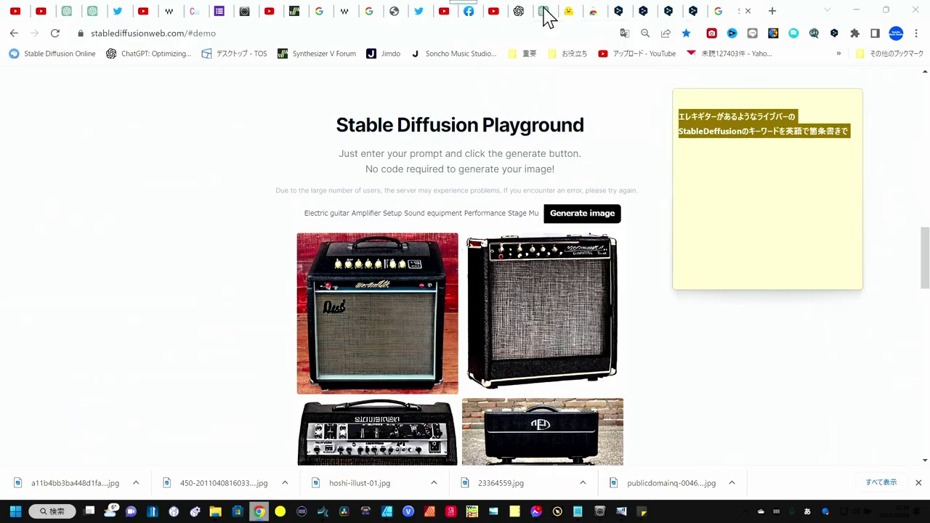
Step: Send ChatGPT the pasted live-bar request plus 画像, then select its ten-keyword reply
left_click(545, 16)
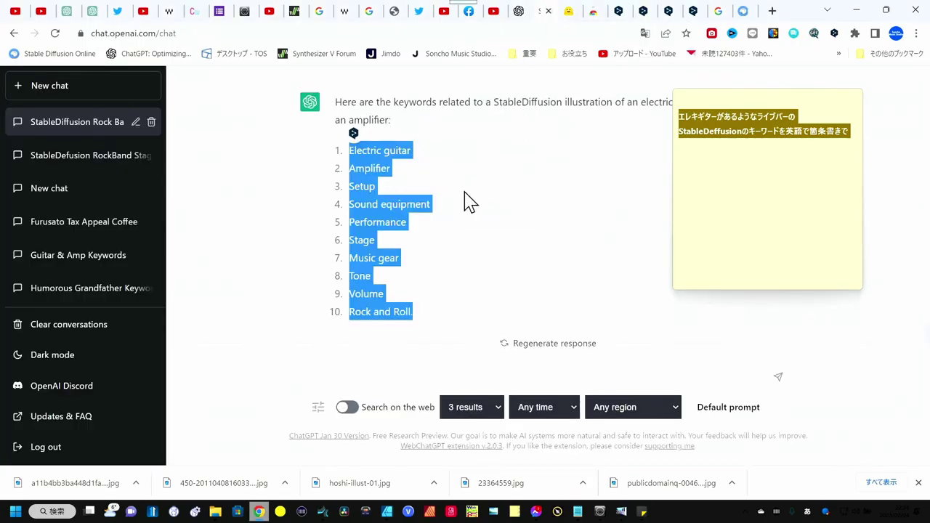
left_click(377, 371)
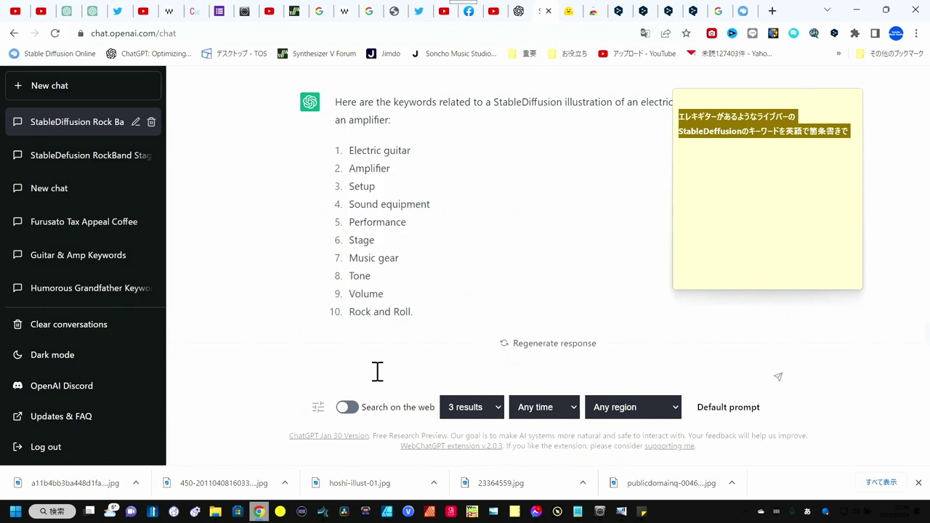
key("ctrl+v")
type("画像")
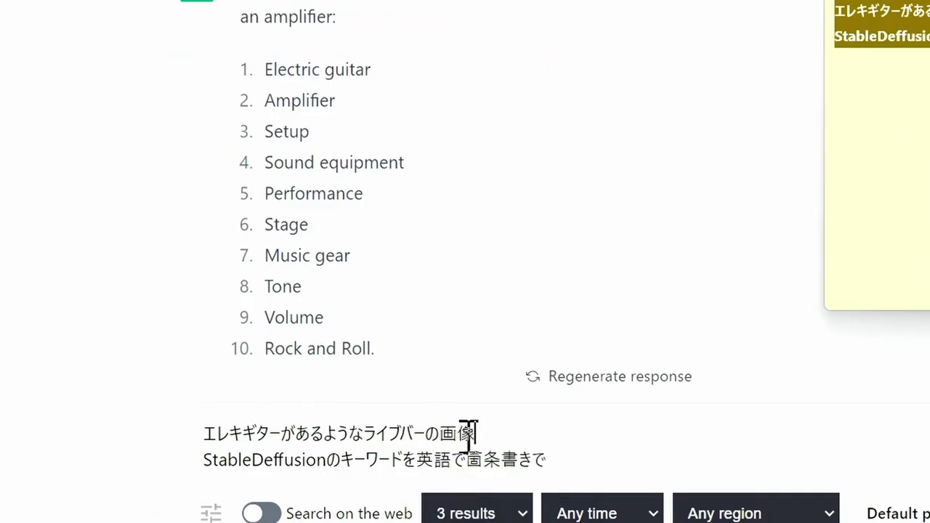
key("Return")
key("Return")
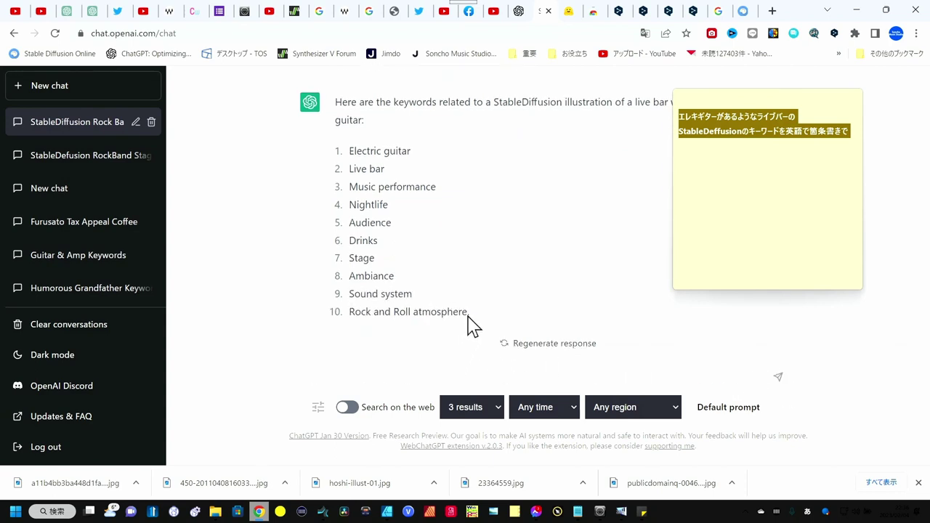
left_click_drag(470, 314, 349, 160)
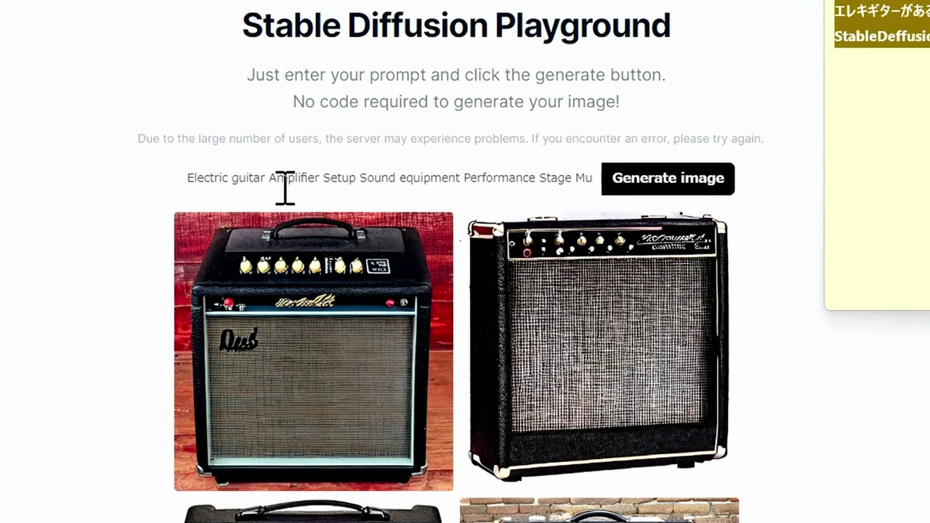
Step: Replace the prompt with the Electric guitar… Rock and Roll atmosphere keywords and generate four images
triple_click(281, 187)
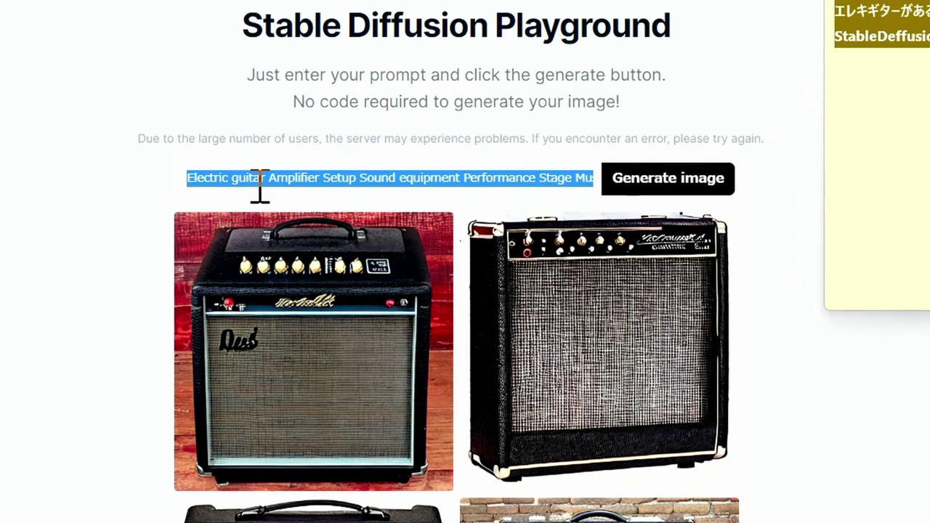
key("ctrl+v")
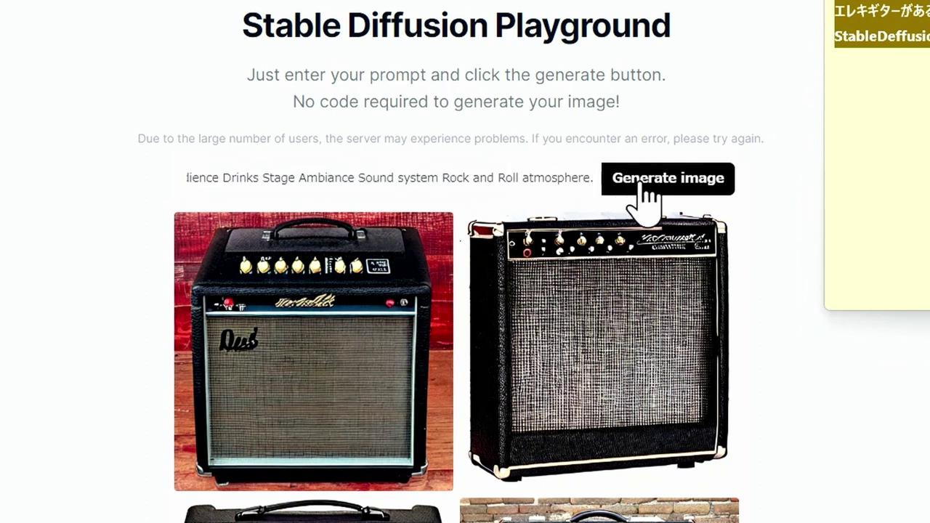
left_click(618, 183)
scroll(195, 283, "down", 1)
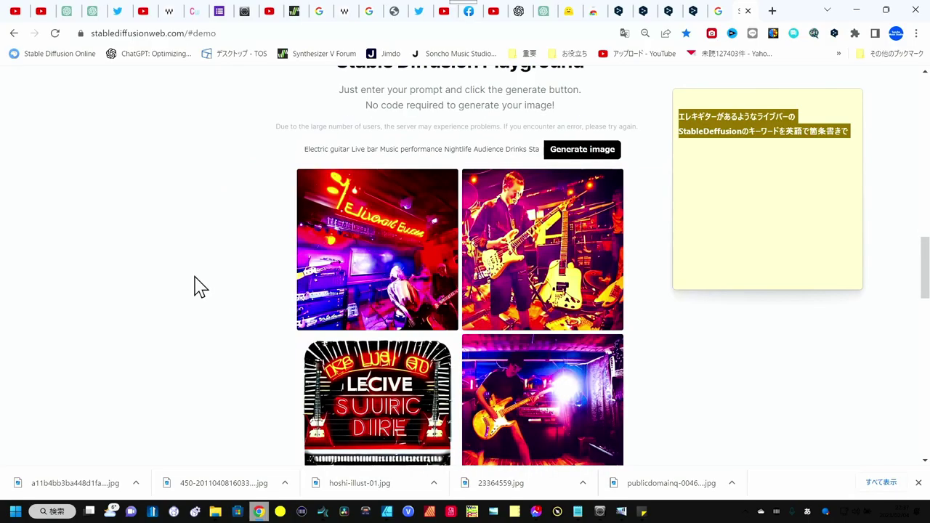
scroll(195, 283, "down", 1)
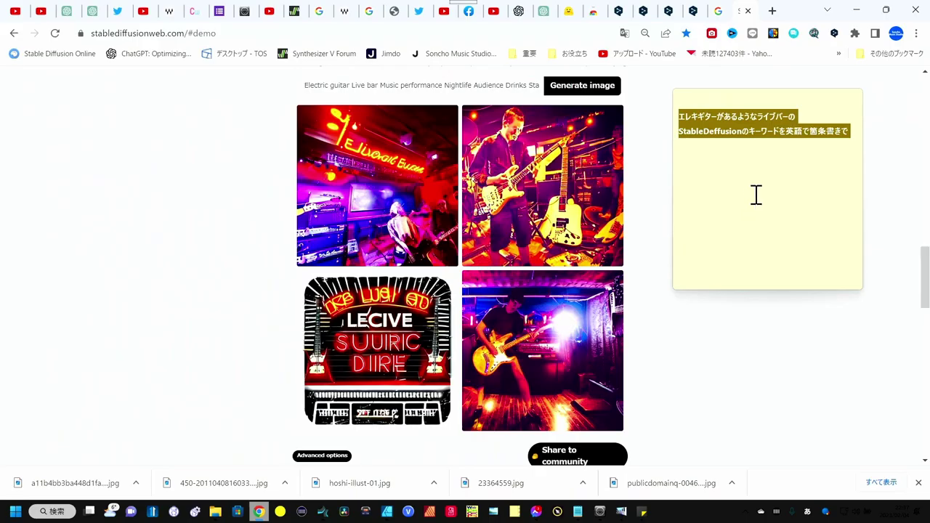
left_click(811, 117)
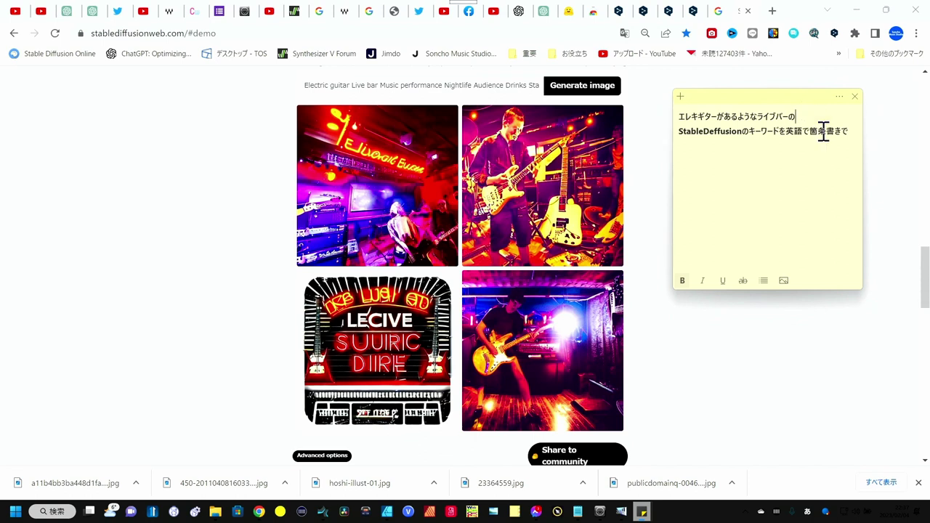
Step: Make the sticky note request ask for ポップ風に and select its whole text
type("ポップふうn")
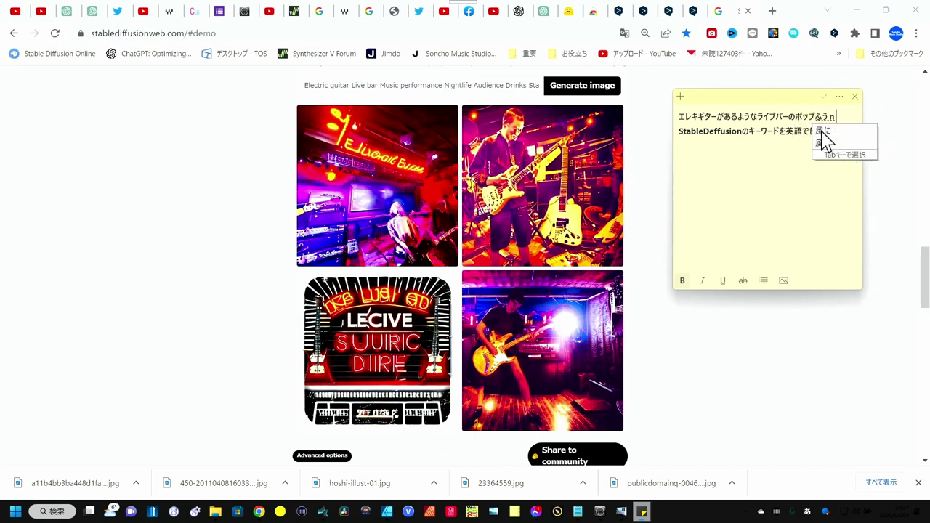
left_click(822, 131)
key("Return")
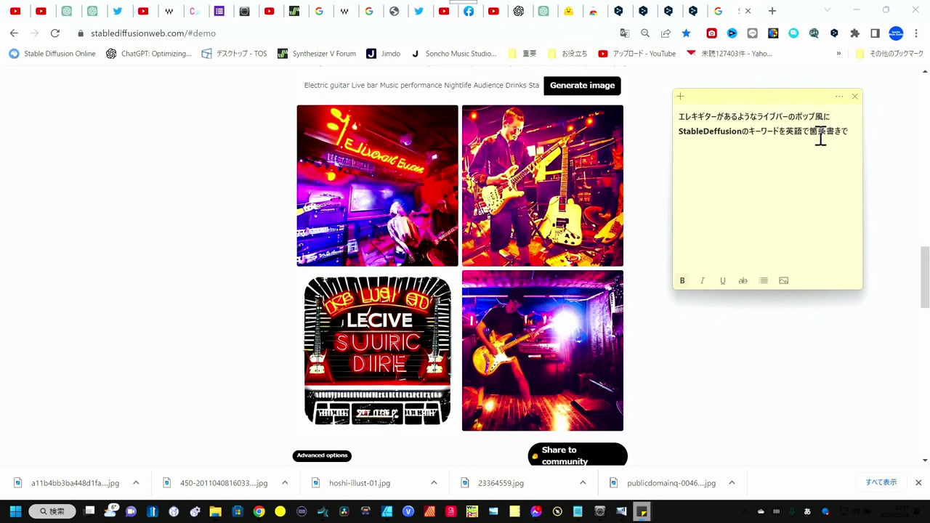
left_click_drag(816, 149, 668, 123)
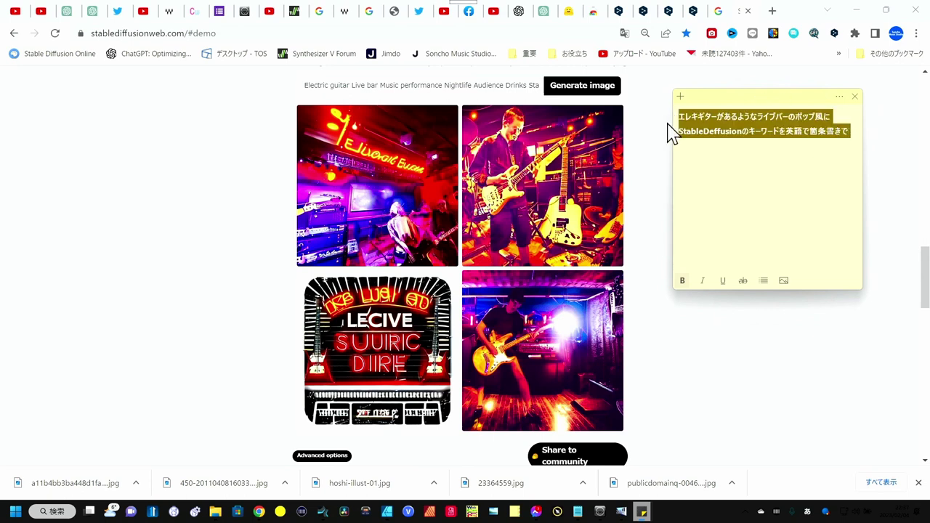
Step: Send the pop-style request to ChatGPT and select the ten-keyword reply list
left_click(542, 11)
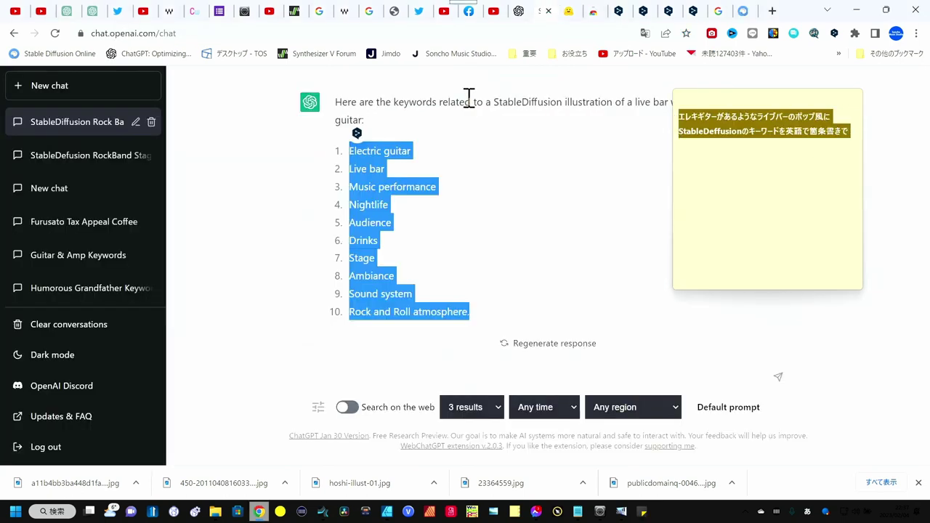
left_click(395, 376)
type("エレキギターがあるようなライブバーのポップ風に StableDeffusionのキーワードを英語で箇条書きで")
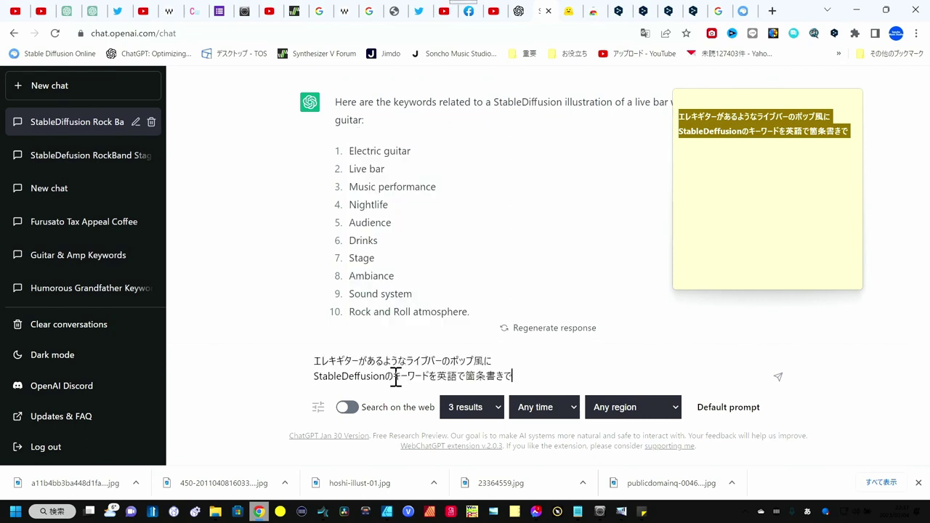
key("Return")
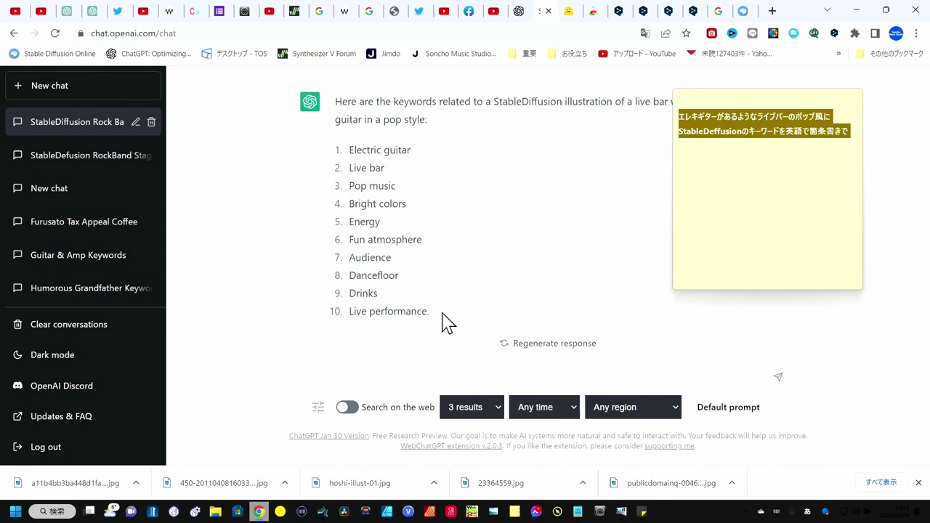
left_click_drag(442, 314, 349, 154)
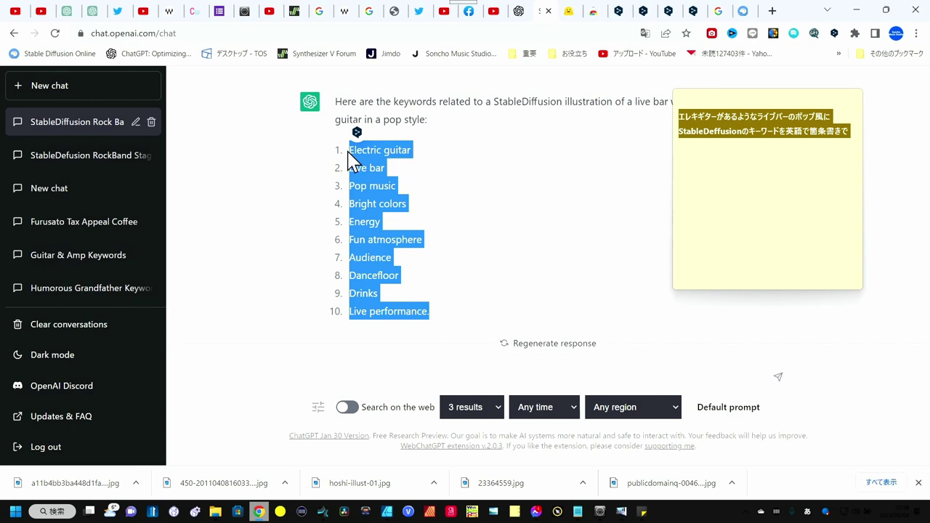
key("ctrl+9")
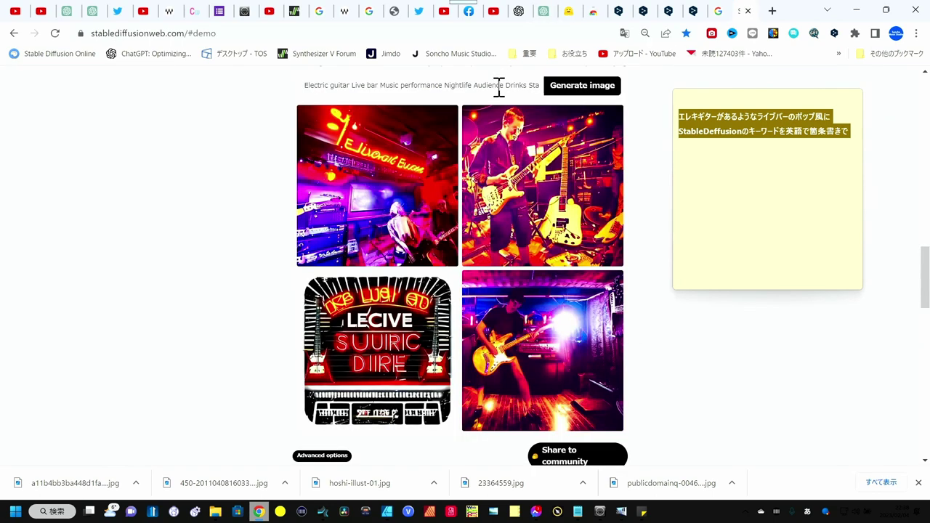
Step: Replace the prompt with the pop-style keyword list and generate four bright live-bar images
triple_click(499, 85)
type("Energy Fun atmosphere Audience Dancefloor Drinks Live performance.")
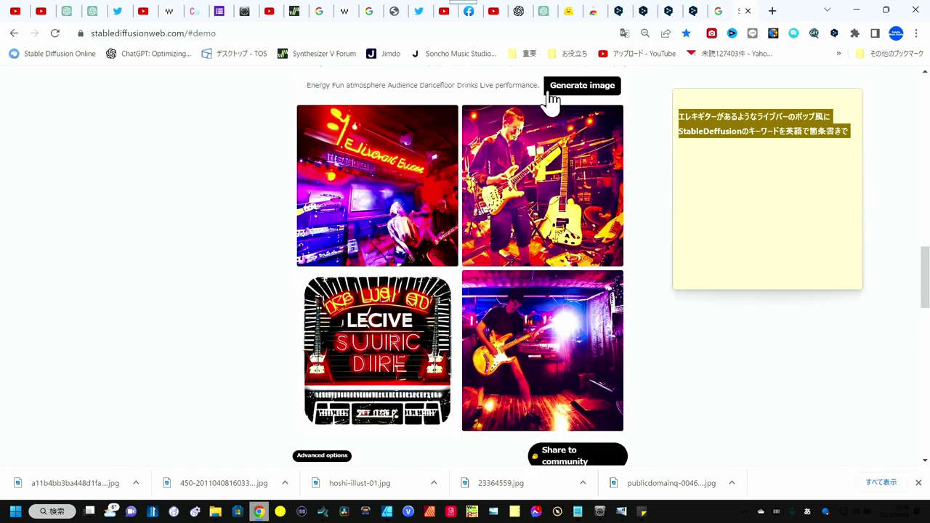
left_click(579, 89)
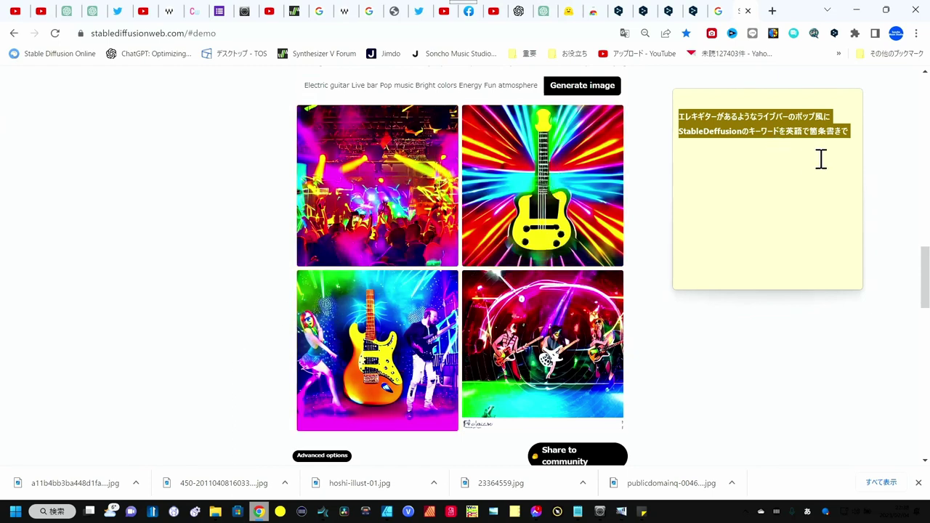
left_click(821, 124)
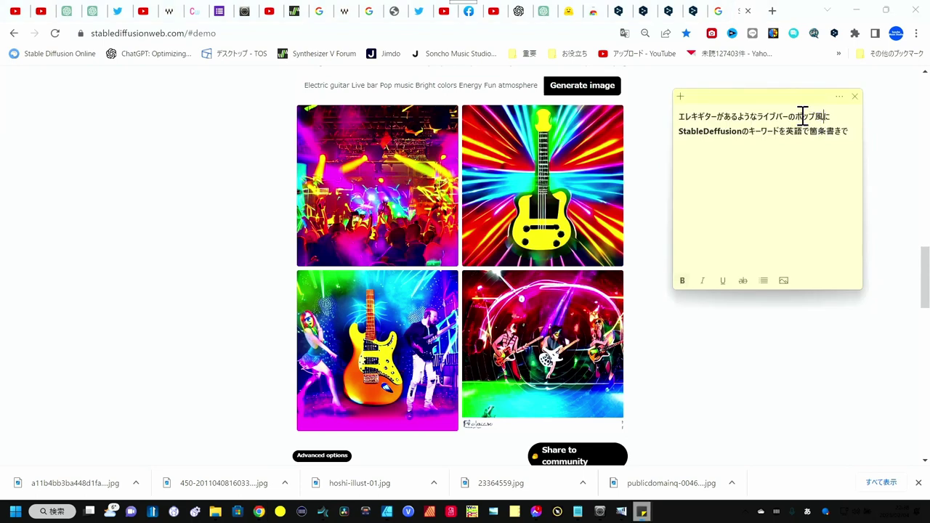
Step: Replace ポップ with チラシ in the note so it reads ライブバーのチラシ風に
left_click_drag(799, 117, 818, 116)
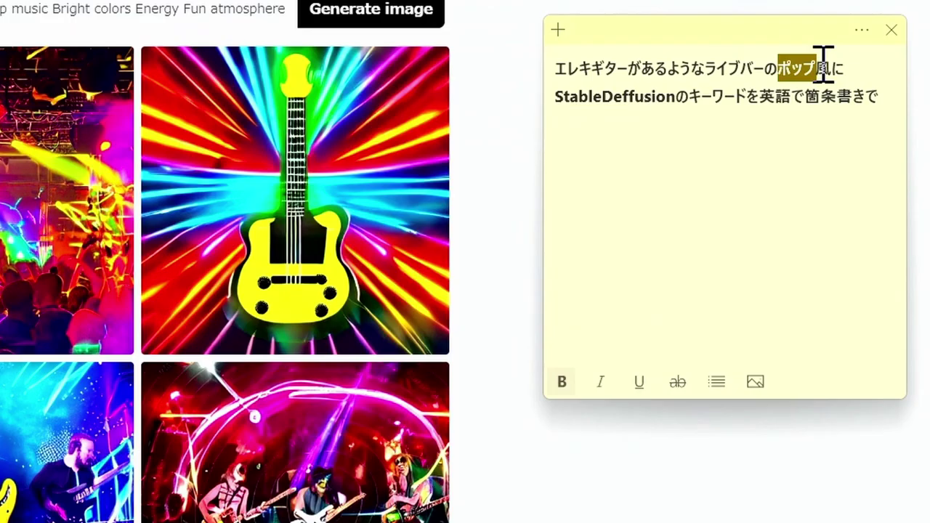
type("t")
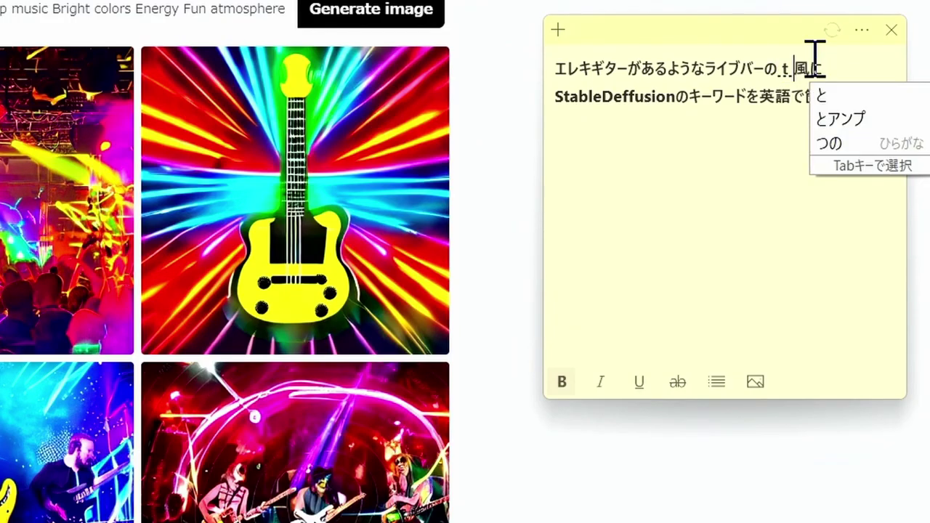
type("irasi")
key("space")
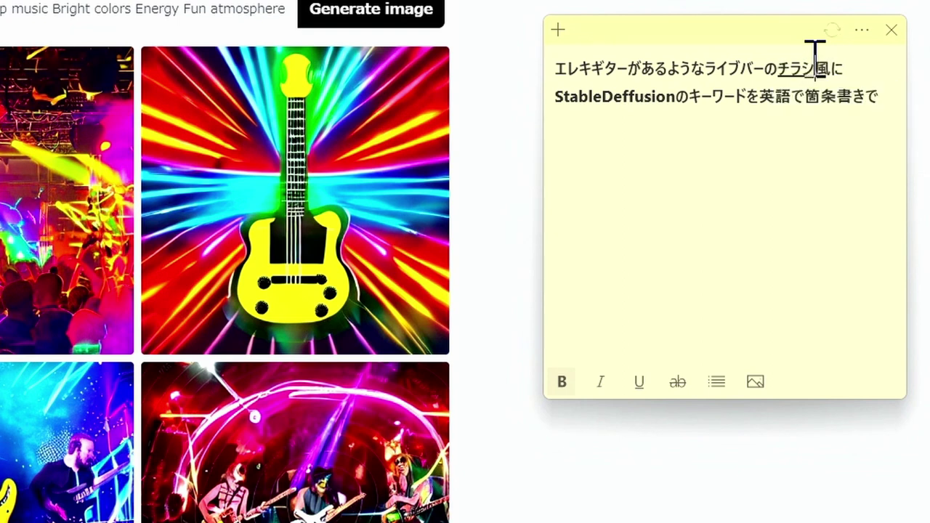
key("Return")
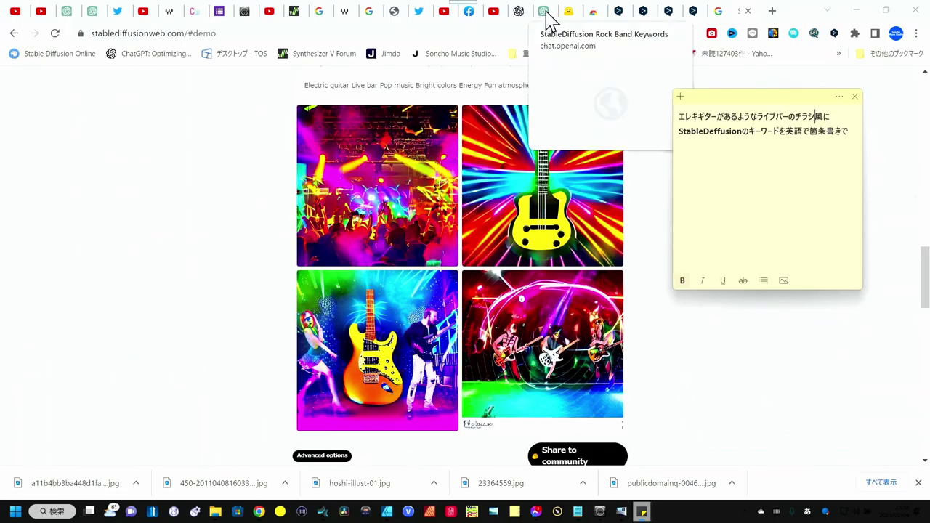
Step: Edit the earlier ChatGPT message, replacing ポップ with チラシ to request flyer style
left_click(545, 18)
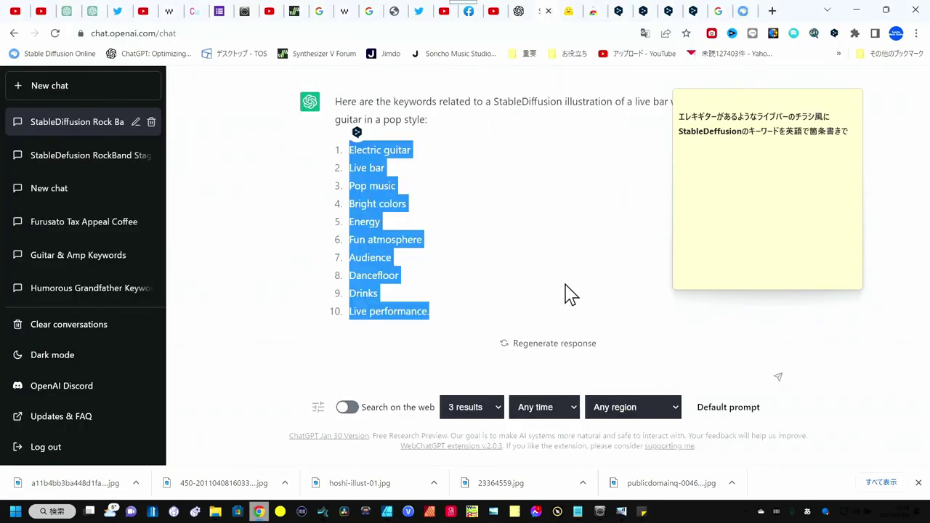
left_click(730, 138)
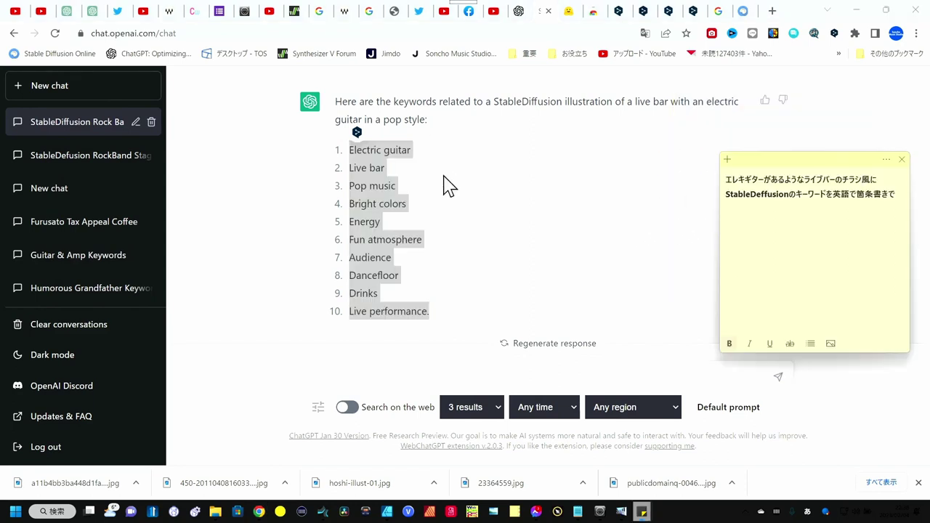
scroll(447, 186, "up", 1)
scroll(447, 185, "up", 1)
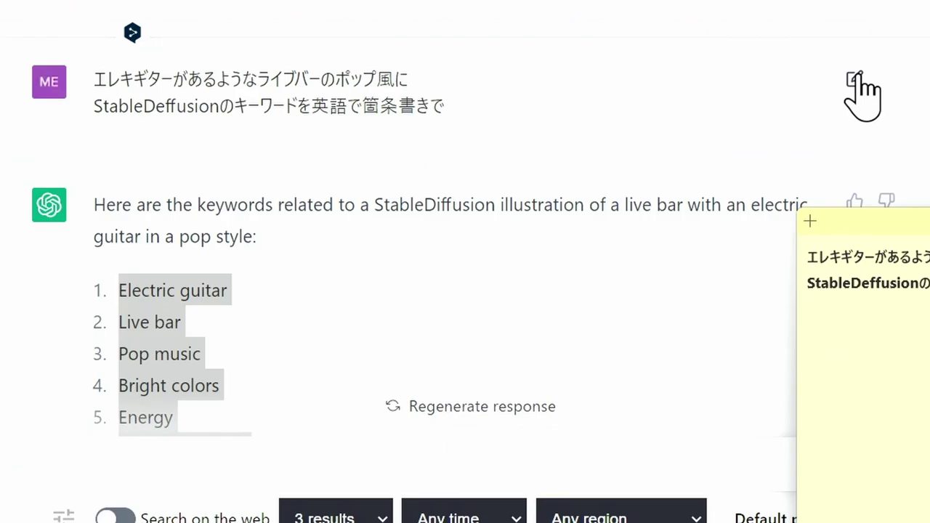
left_click(857, 77)
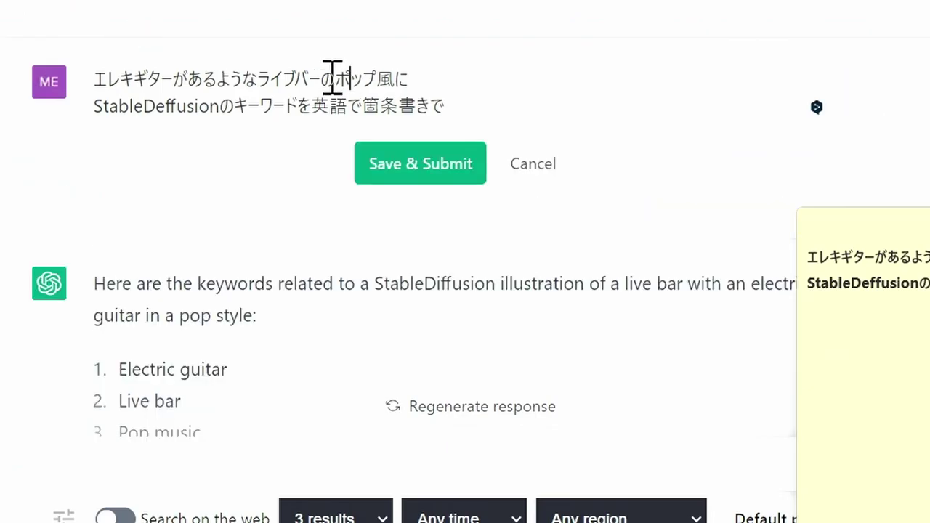
left_click_drag(341, 76, 376, 78)
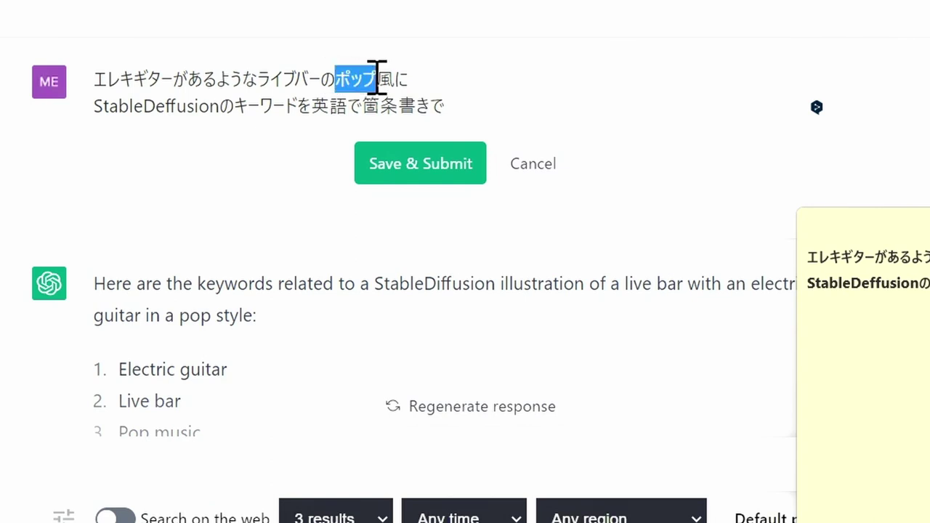
type("ti")
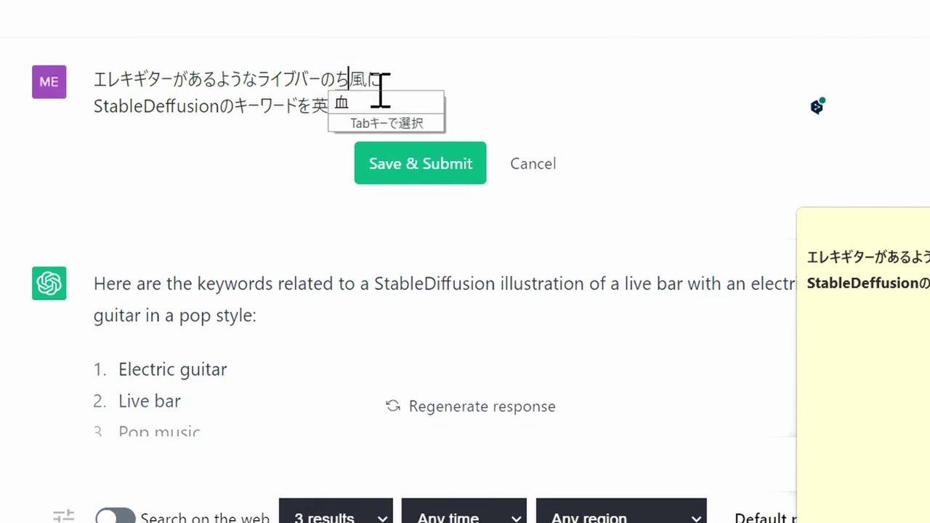
type("rasi")
key("space")
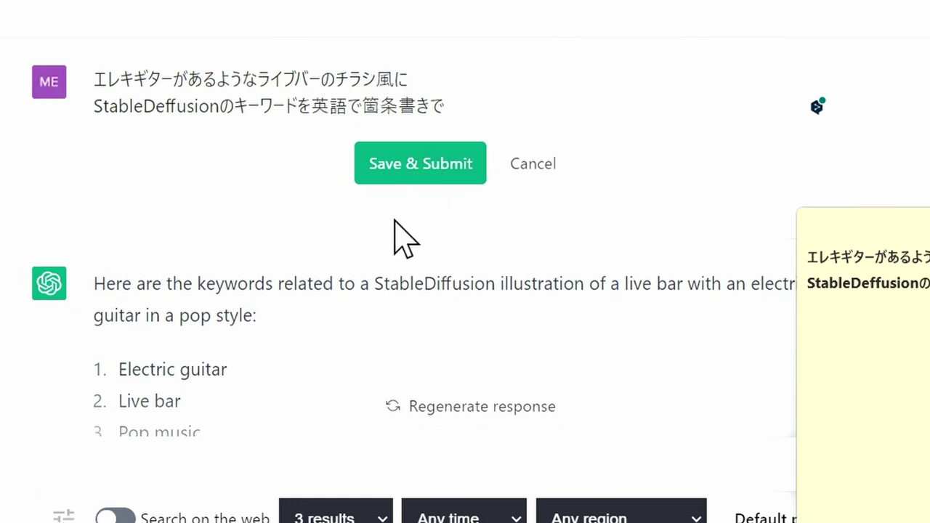
Step: Resubmit the edited request and select the fifteen keywords, Electric guitar through Event
left_click(426, 170)
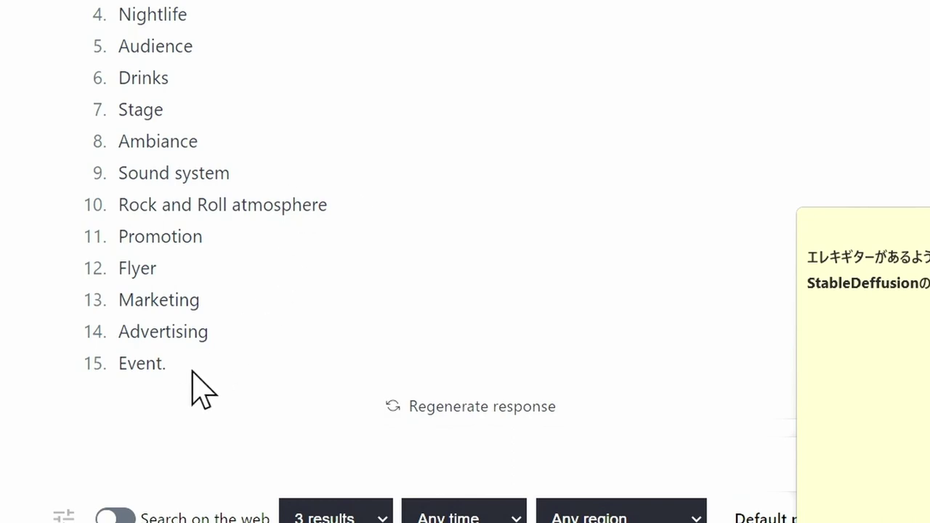
left_click_drag(204, 388, 140, 361)
mouse_move(360, 318)
left_mouse_down()
mouse_move(356, 71)
mouse_move(346, 152)
left_mouse_up()
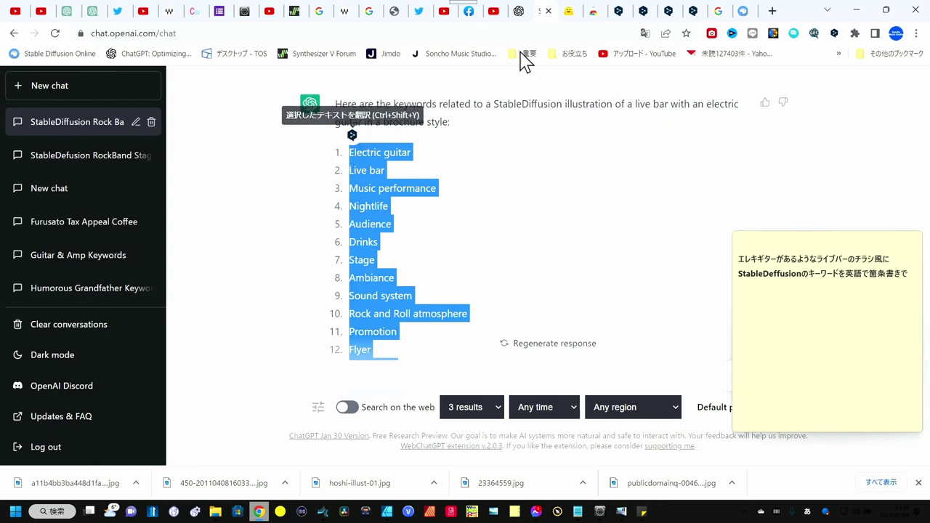
left_click(742, 11)
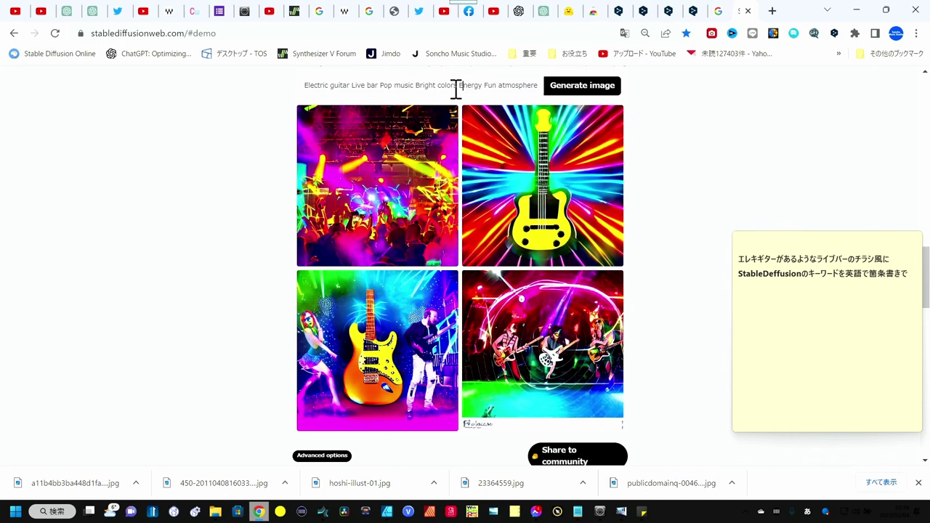
Step: Generate four flyer-style images from the pasted keywords and copy the top-right guitar poster
triple_click(455, 86)
key("ctrl+v")
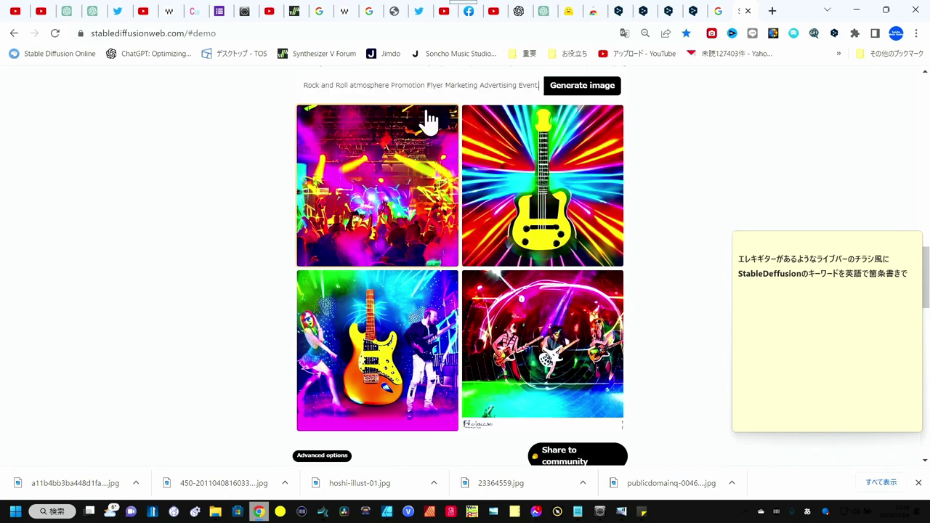
left_click(576, 93)
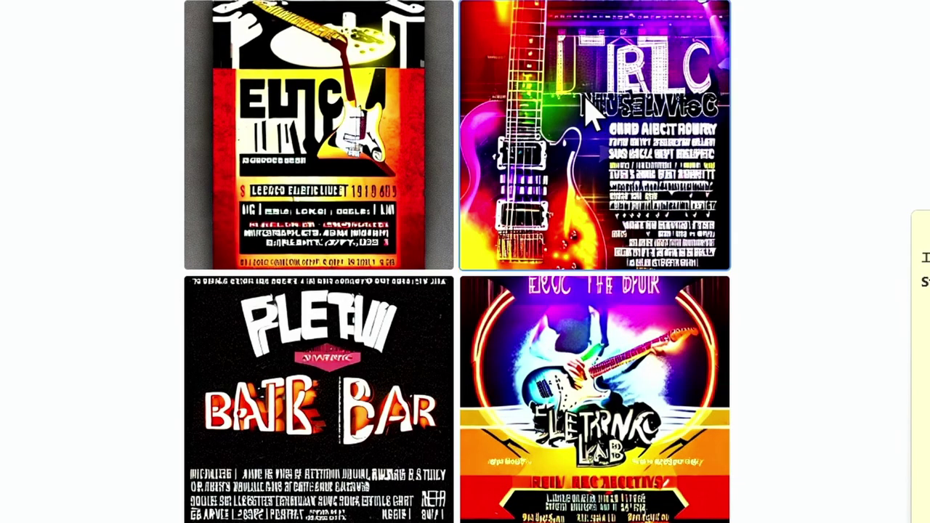
right_click(537, 165)
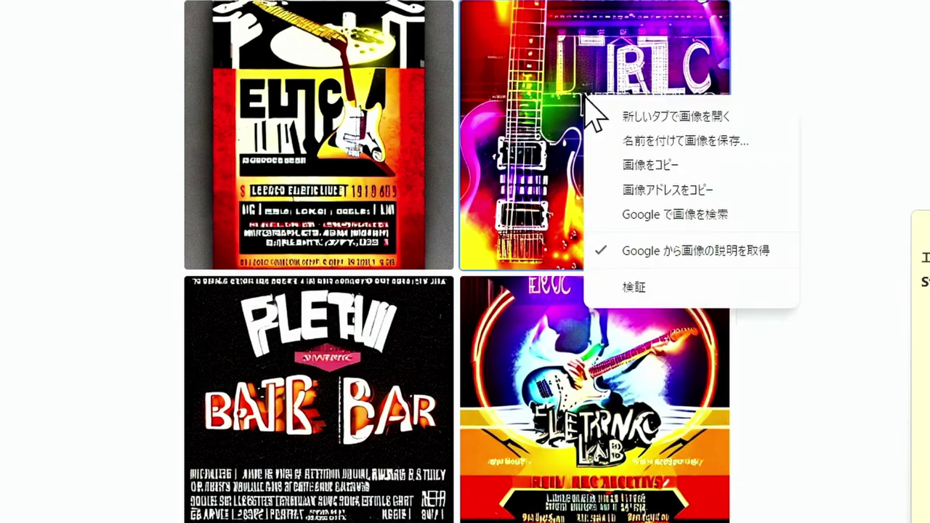
left_click(641, 167)
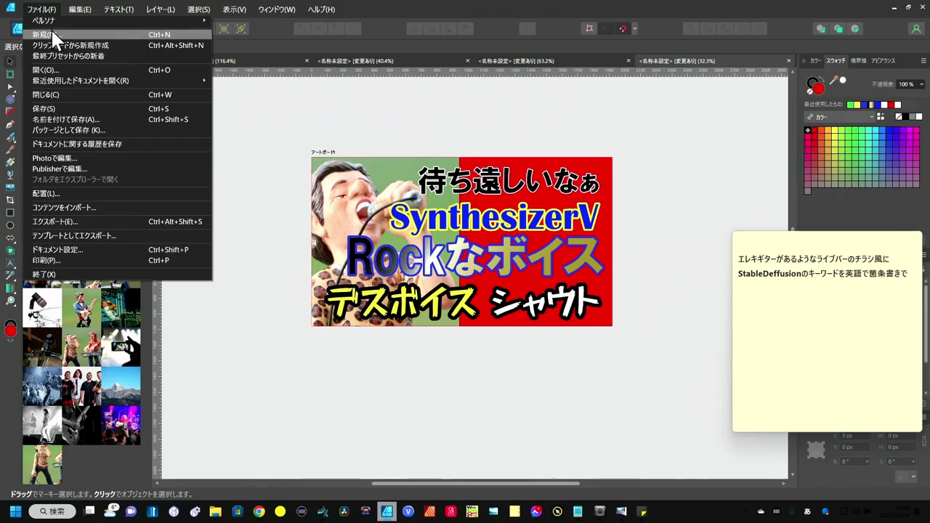
Step: Paste the guitar poster into a new 1920×1080 document and draw a rectangle over its lower-right text
left_click(51, 21)
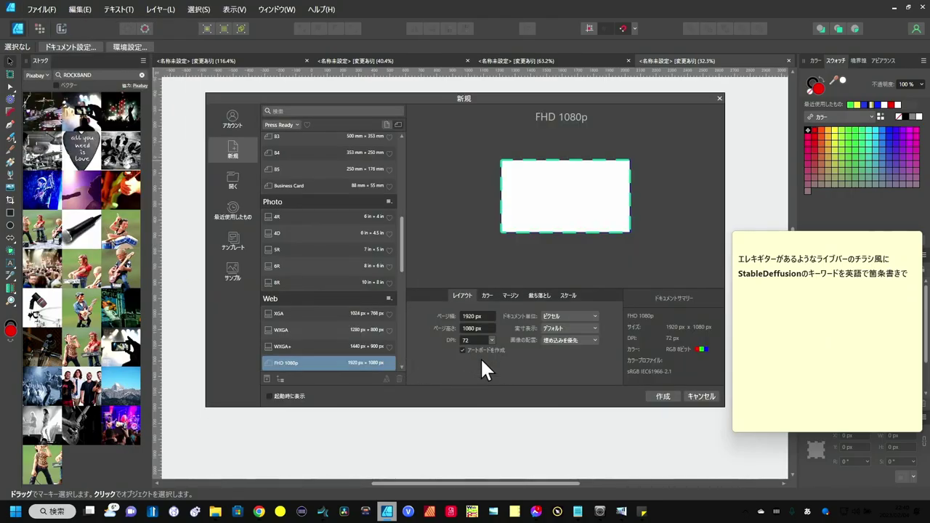
key("Return")
key("ctrl+v")
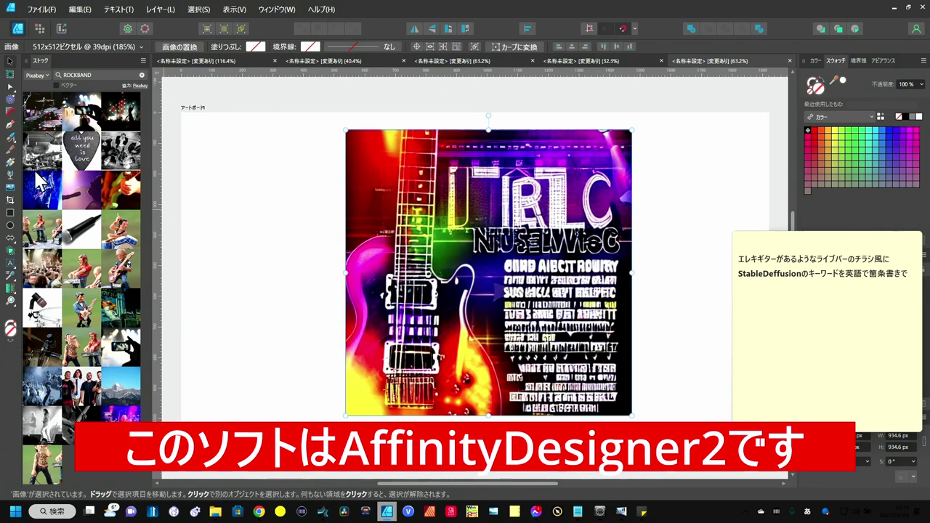
left_click(10, 213)
left_click_drag(496, 260, 627, 413)
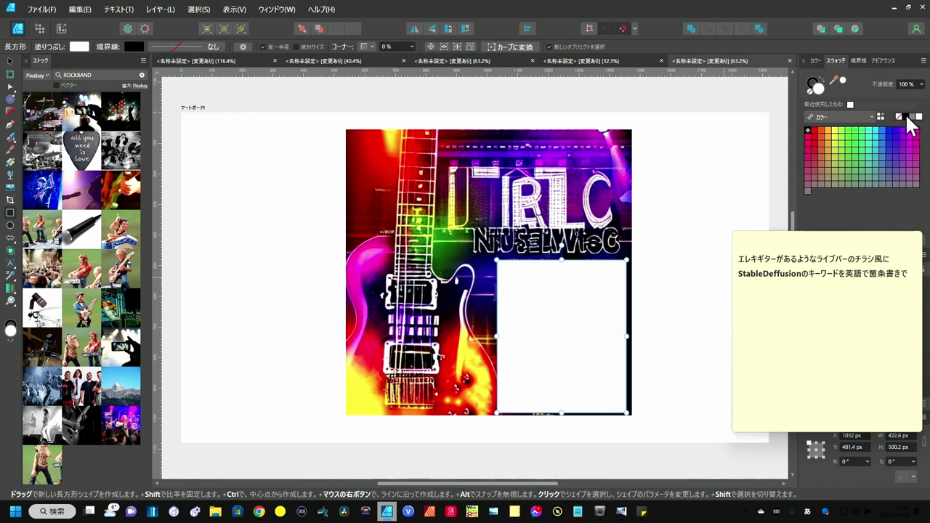
Step: Fill the rectangle black and add the title text MusicLive on top of it
left_click(908, 119)
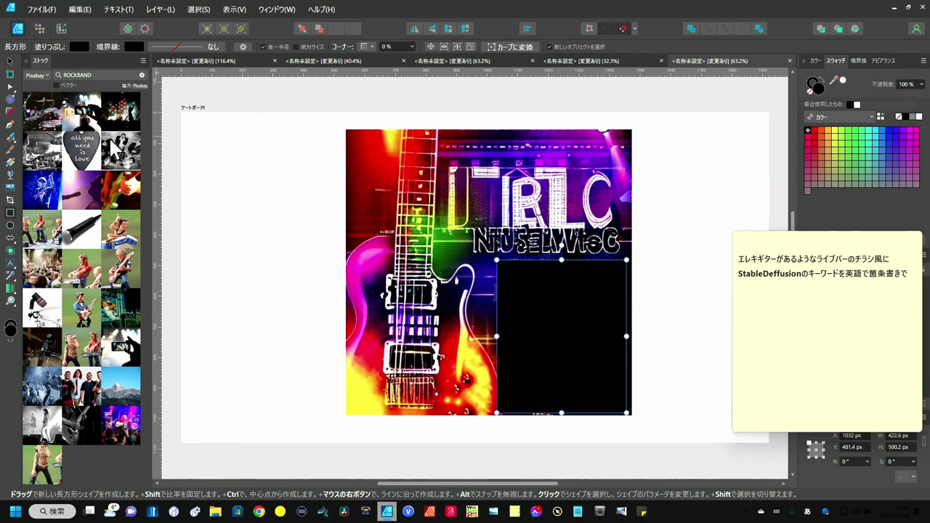
left_click(10, 263)
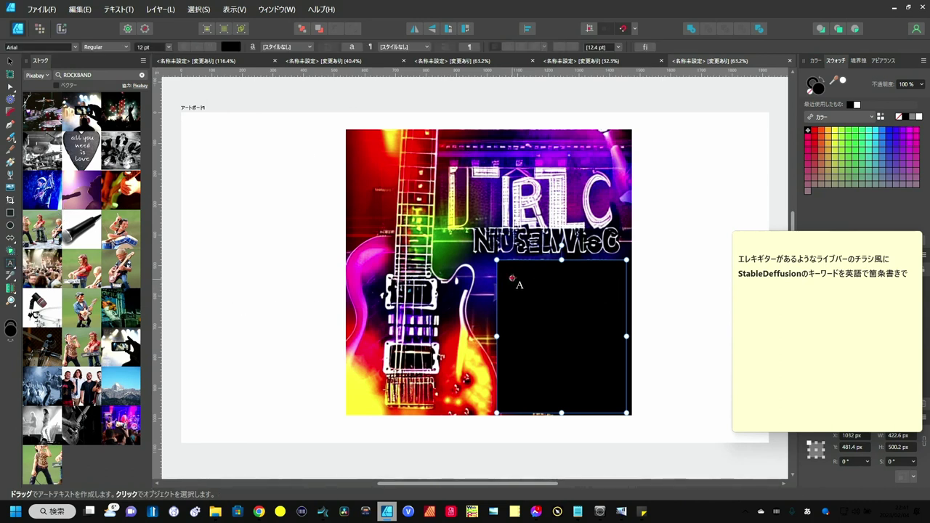
left_click_drag(510, 270, 513, 295)
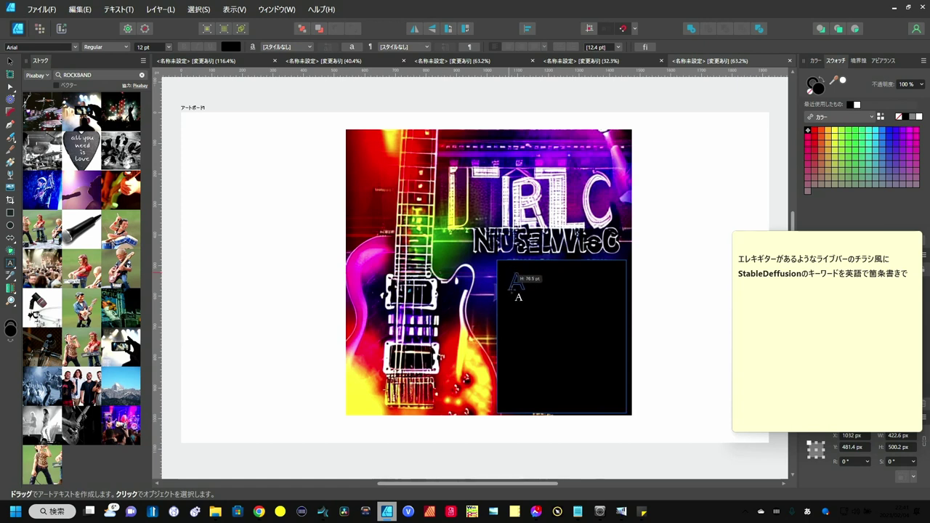
type("MusicLive")
key("Escape")
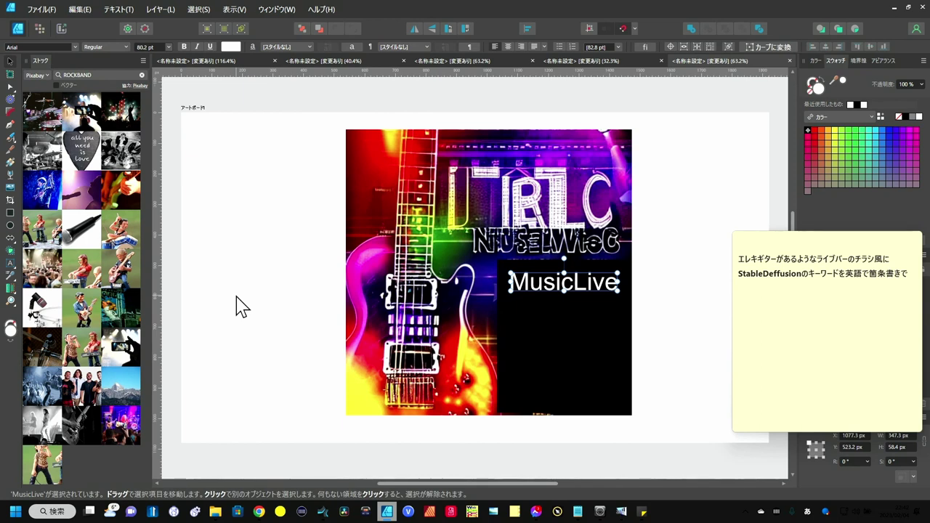
left_click(187, 311)
scroll(187, 311, "down", 5)
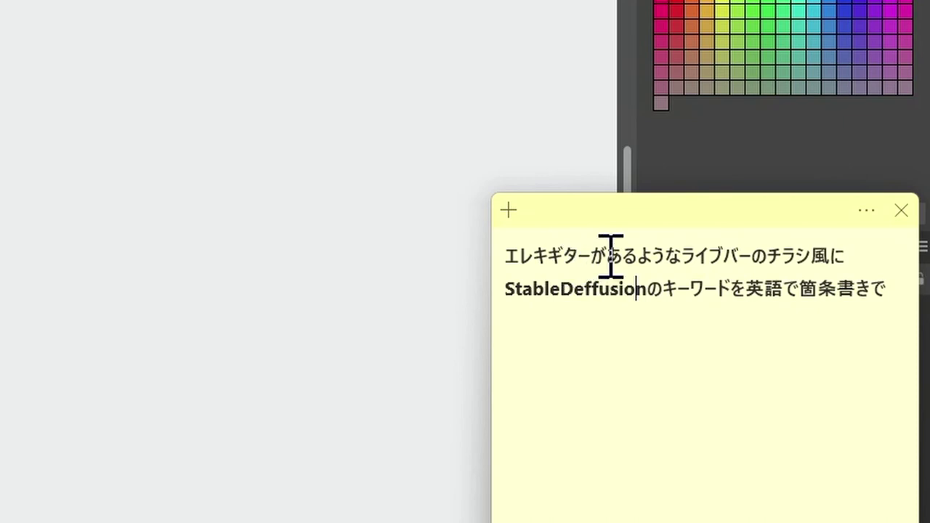
Step: Replace エレキギター with ドラム so the note reads ドラムがあるようなライブバーのチラシ風に, then select the text
left_click_drag(591, 256, 491, 258)
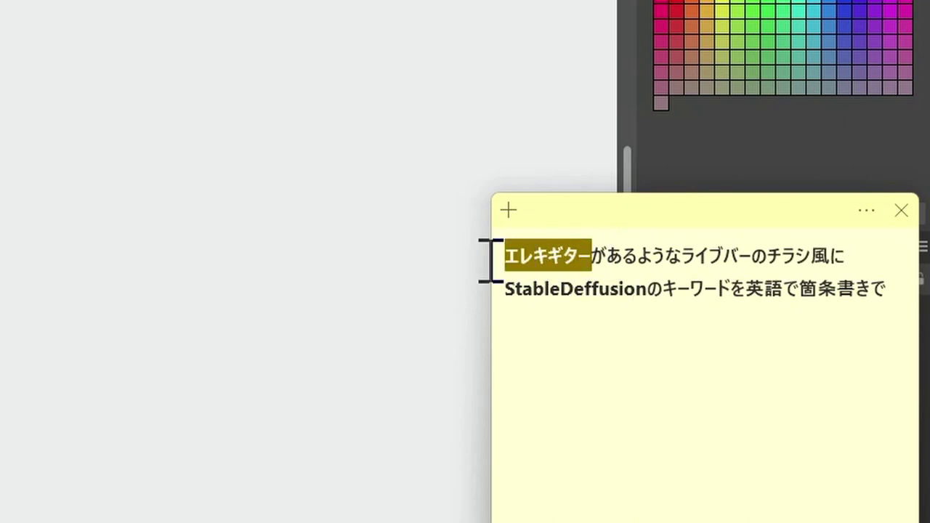
type("doramuga")
key("Tab")
key("Return")
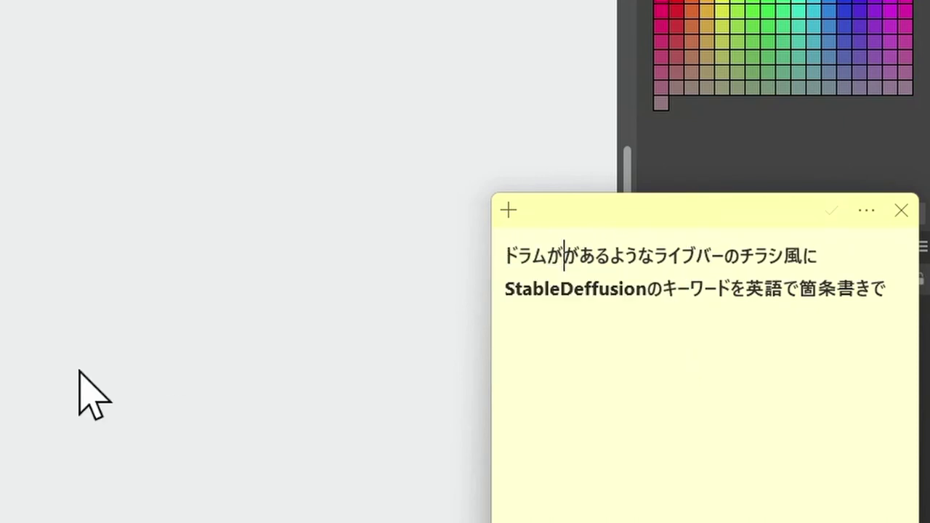
key("BackSpace")
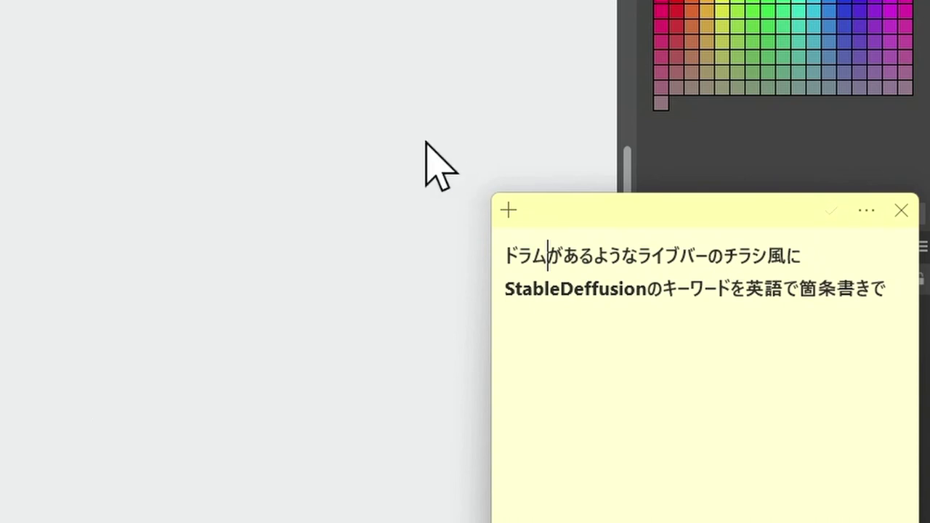
left_click_drag(901, 291, 478, 249)
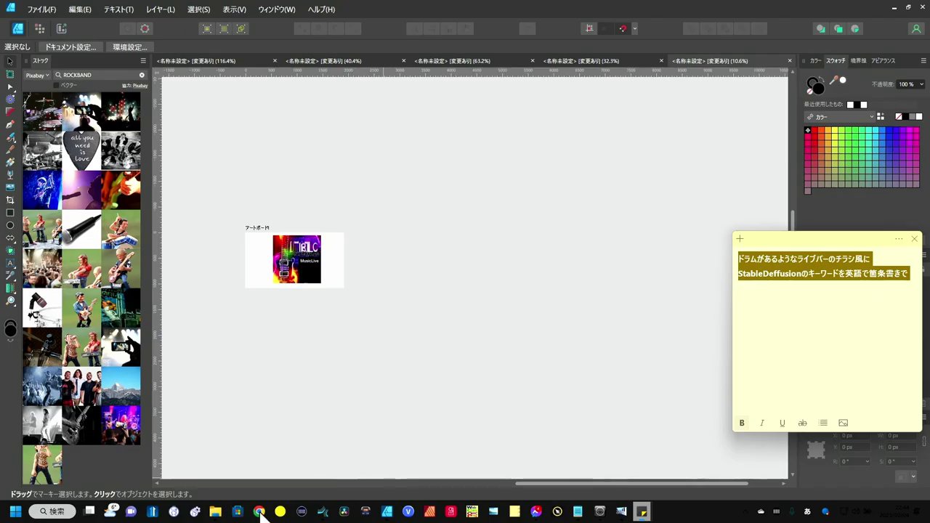
Step: Paste the drum request into ChatGPT, send it, and select the fifteen returned keywords (Drum set through Event)
left_click(260, 512)
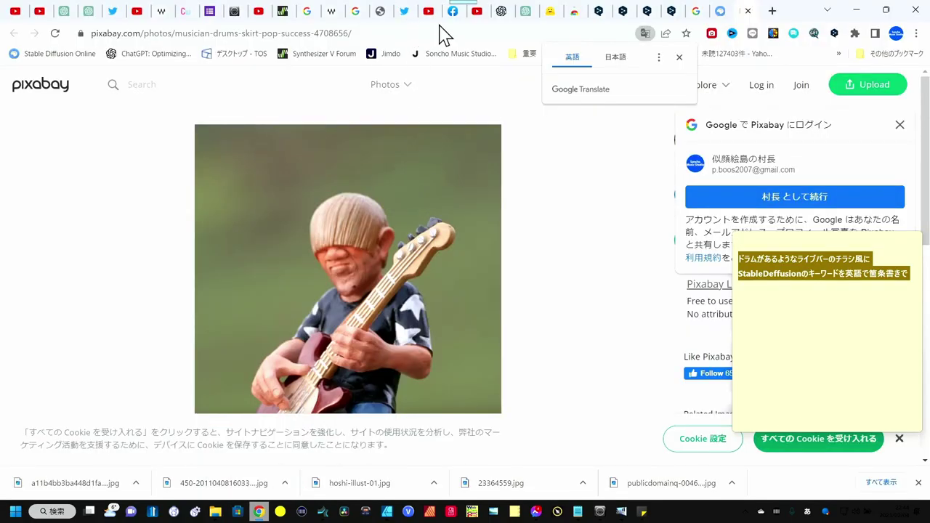
left_click(528, 12)
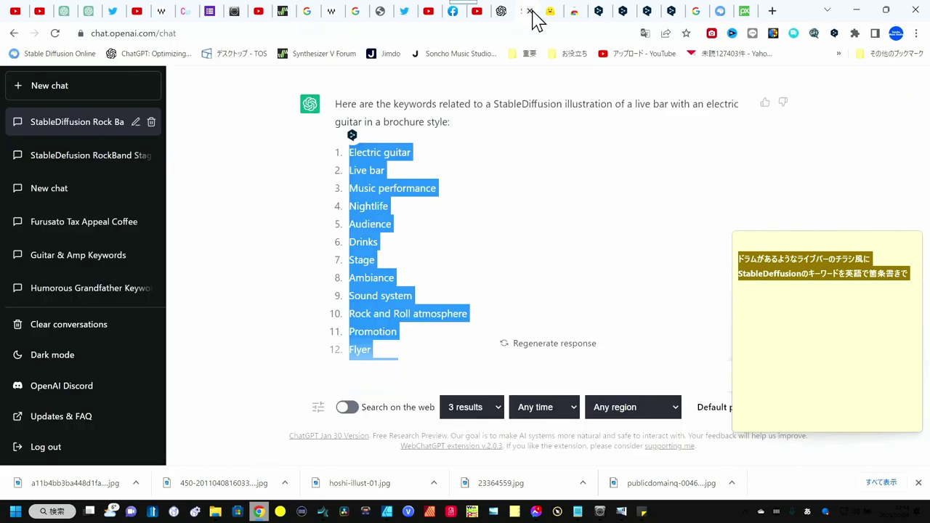
left_click(393, 374)
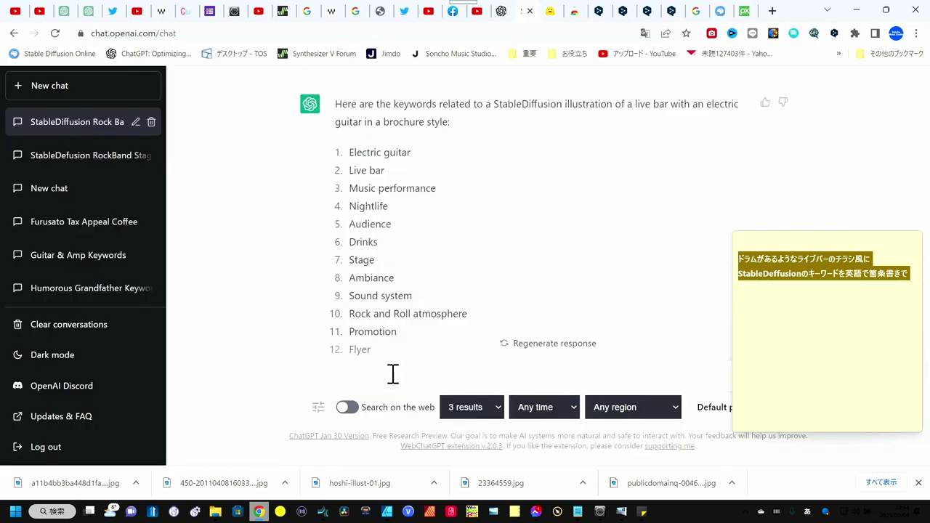
type("ドラムがあるようなライブバーのチラシ風に StableDeffusionのキーワードを英語で箇条書きで")
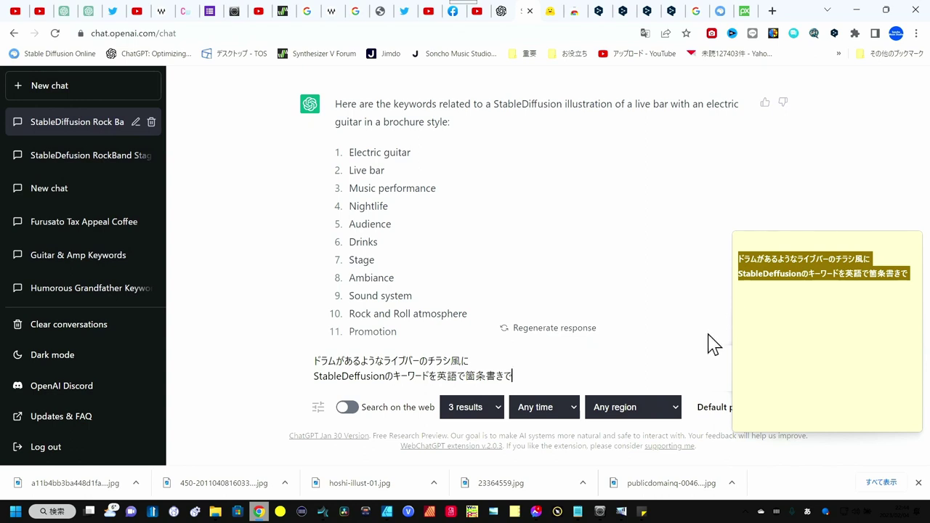
key("Return")
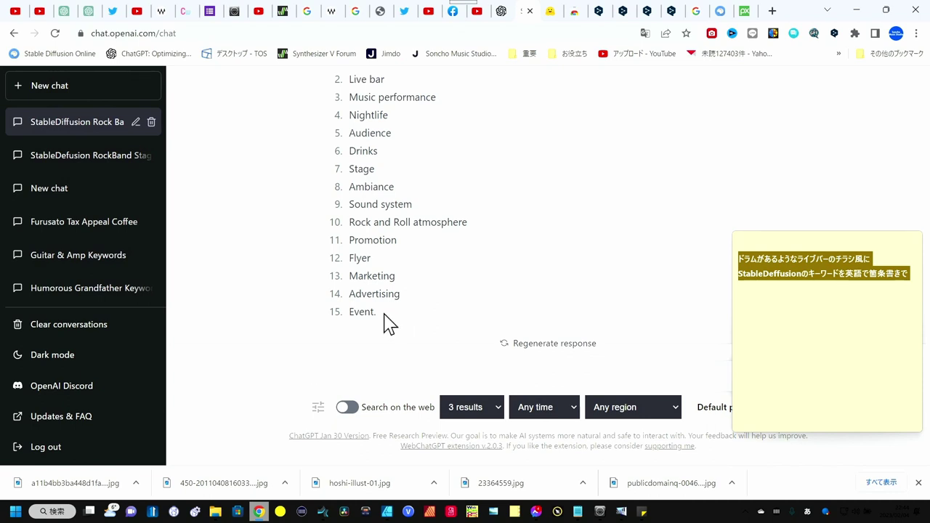
mouse_move(375, 313)
left_mouse_down()
mouse_move(356, 76)
mouse_move(358, 104)
left_mouse_up()
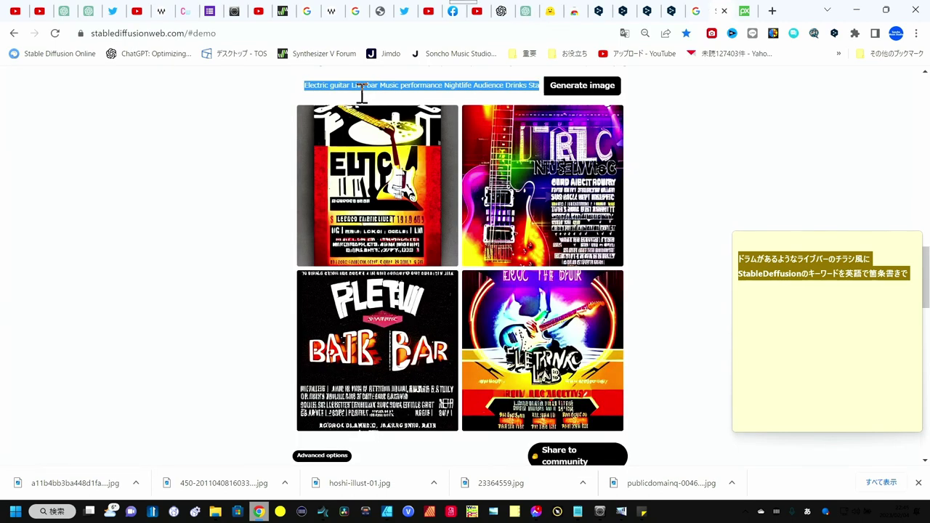
Step: Paste the Drum set Live bar keywords as the prompt and generate four drum-kit flyer images
key("ctrl+v")
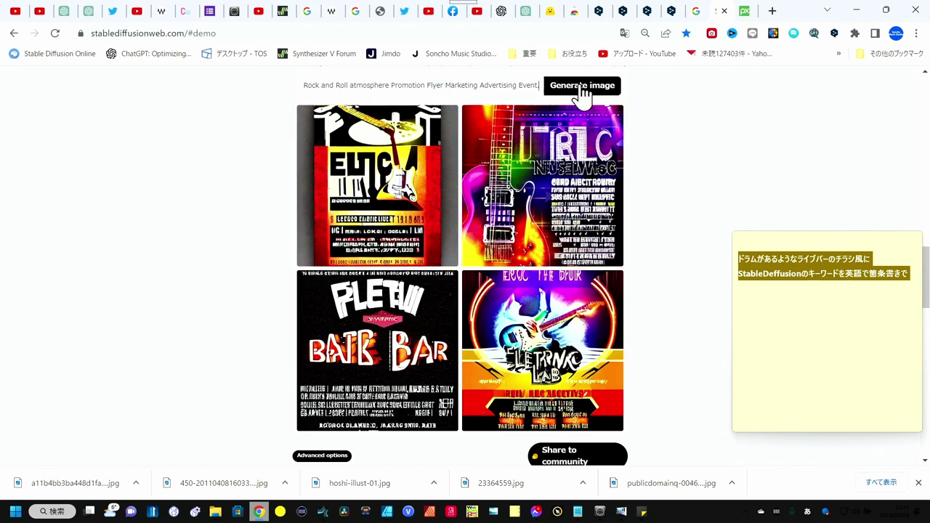
left_click(581, 93)
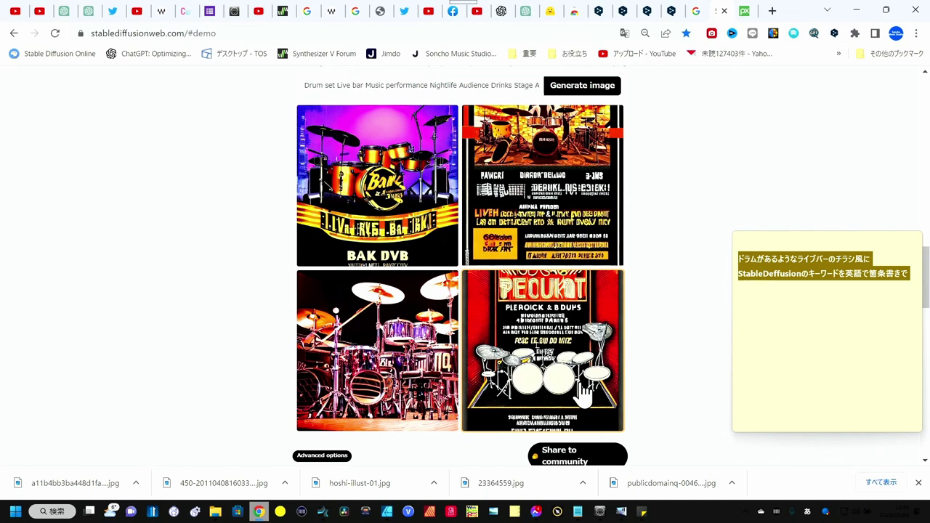
Step: View each of the four drum flyers enlarged, ending on the red PEOUKT drum poster
left_click(407, 188)
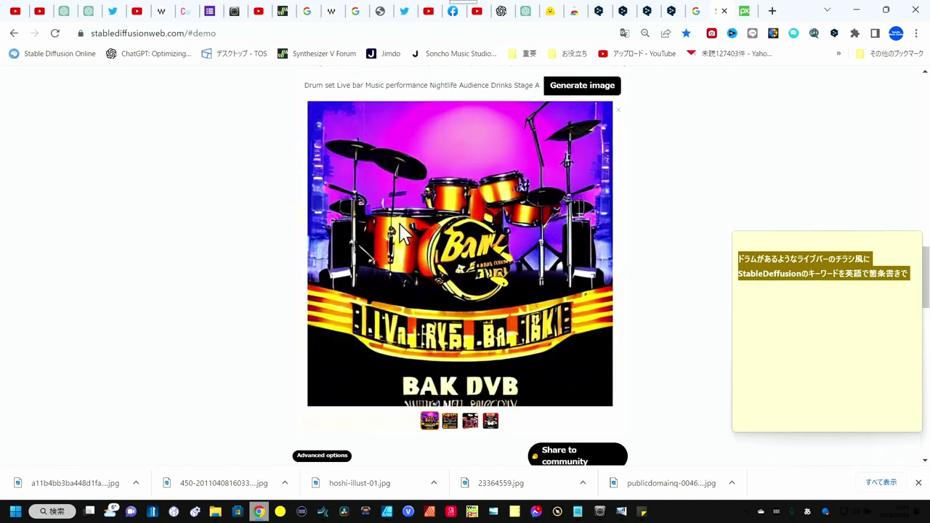
left_click(449, 421)
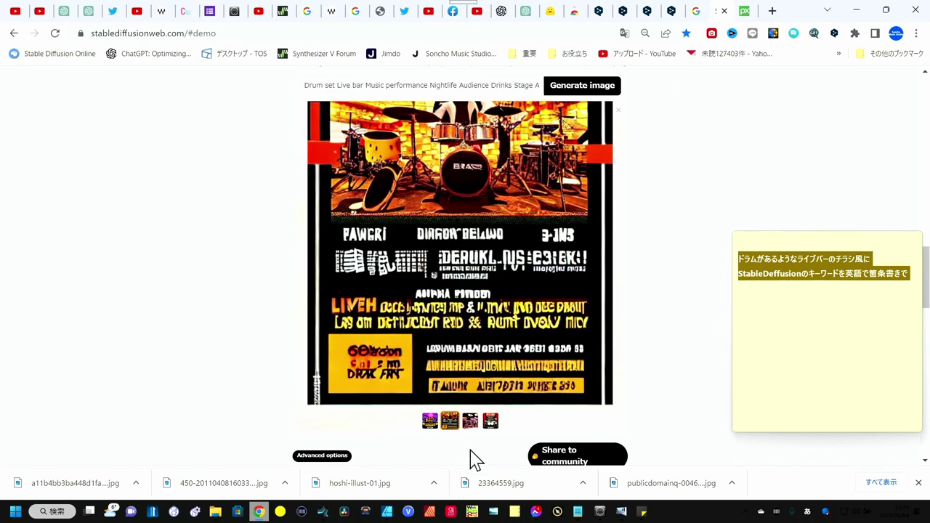
left_click(470, 420)
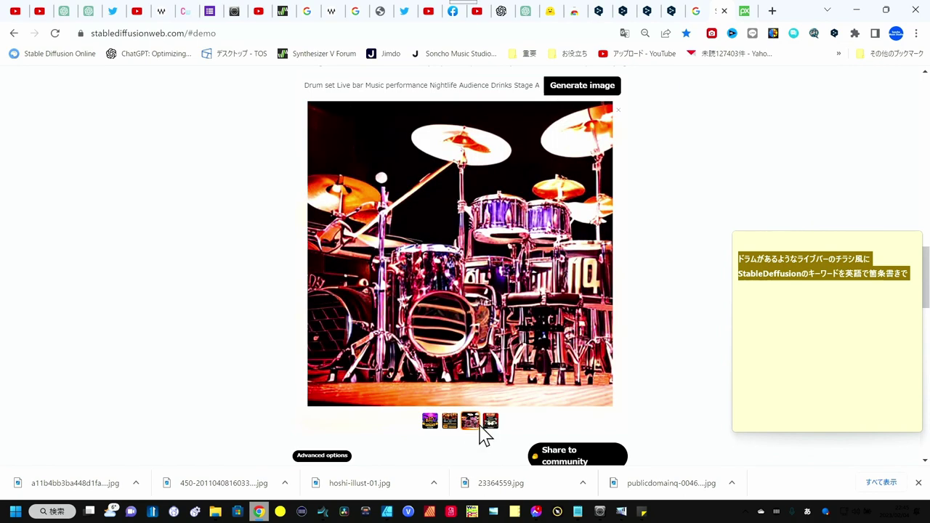
left_click(491, 421)
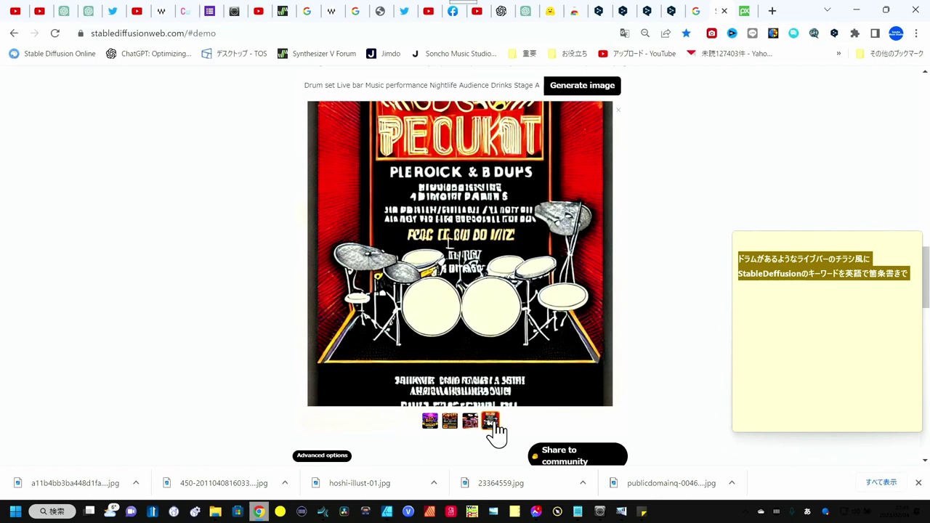